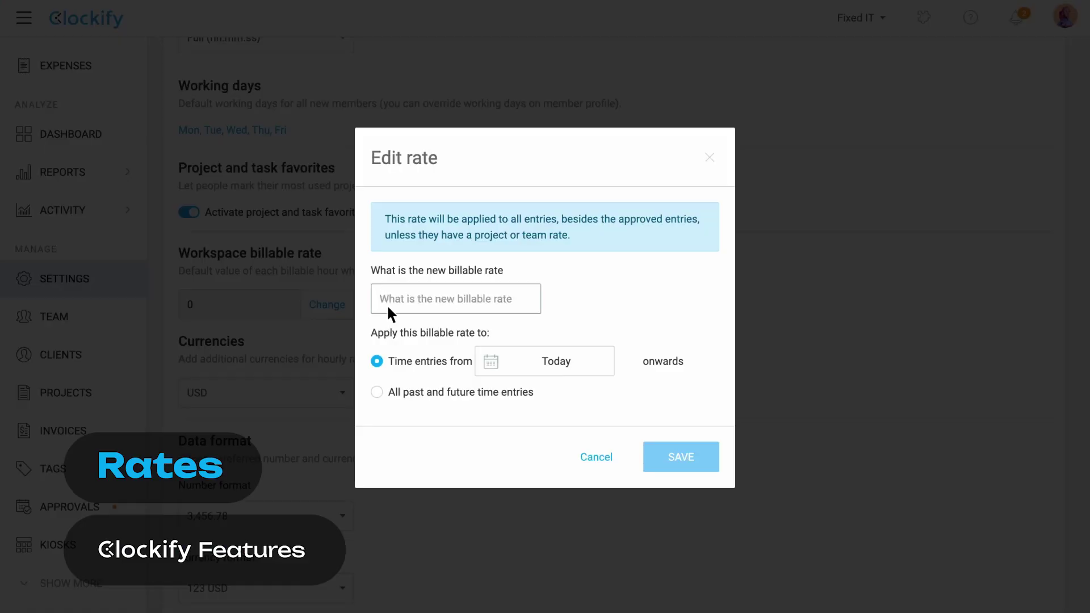
Enter a workspace billable rate of 50 starting 1 February 2024
{"action": "left_click", "coordinate": [387, 304]}
{"action": "type", "text": "50"}
{"action": "left_click", "coordinate": [493, 366]}
{"action": "left_click", "coordinate": [496, 430]}
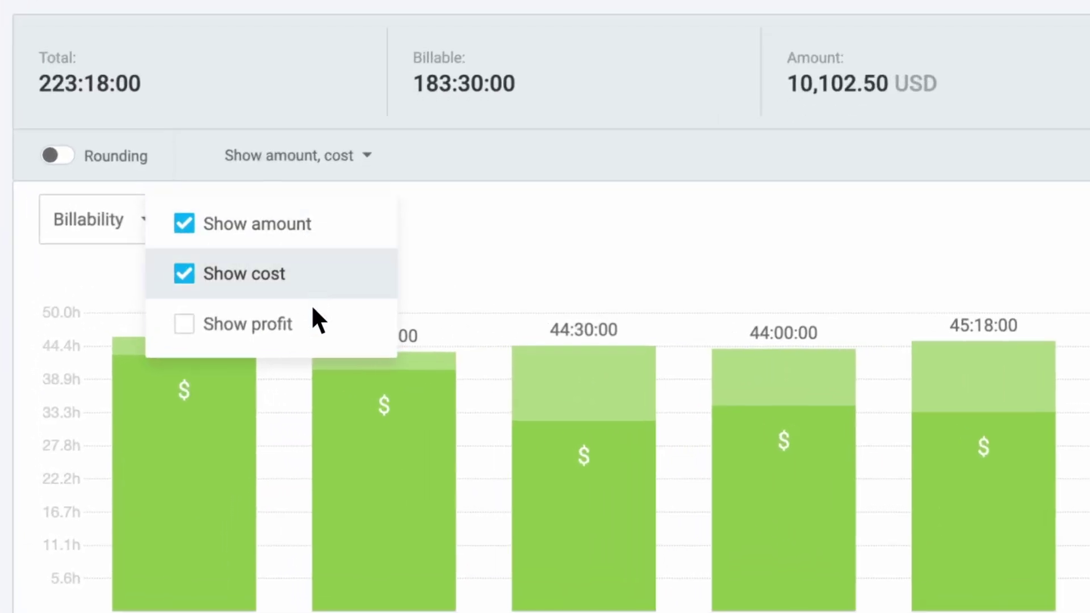
Add profit to the summary report's figures and group its table by project
{"action": "left_click", "coordinate": [321, 342]}
{"action": "left_click", "coordinate": [336, 384]}
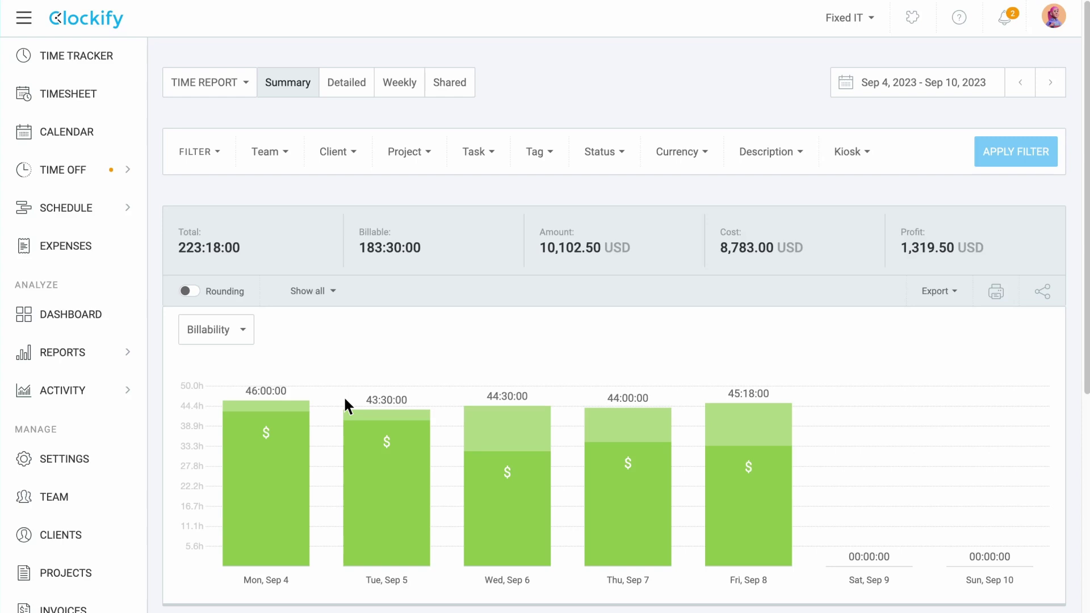
{"action": "scroll", "coordinate": [336, 383], "scroll_direction": "down", "scroll_amount": 3}
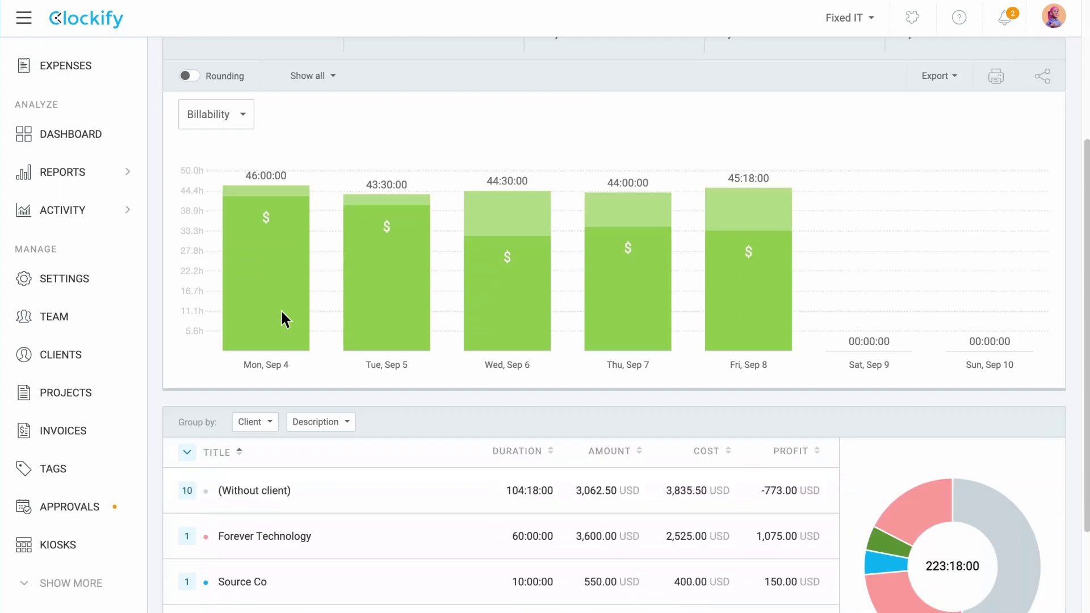
{"action": "scroll", "coordinate": [278, 306], "scroll_direction": "down", "scroll_amount": 3}
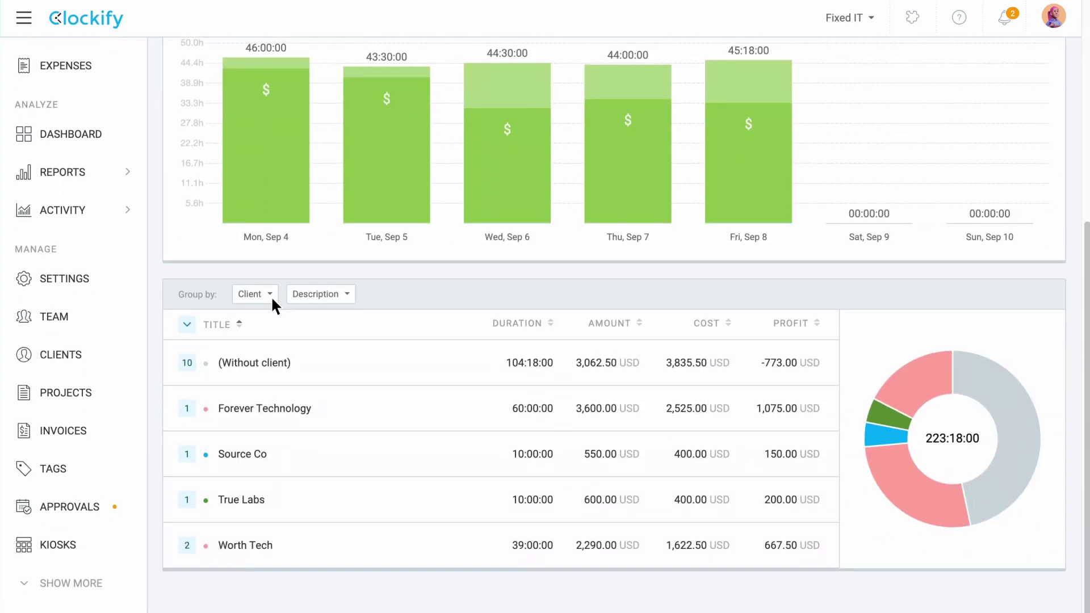
{"action": "left_click", "coordinate": [271, 296]}
{"action": "left_click", "coordinate": [312, 329]}
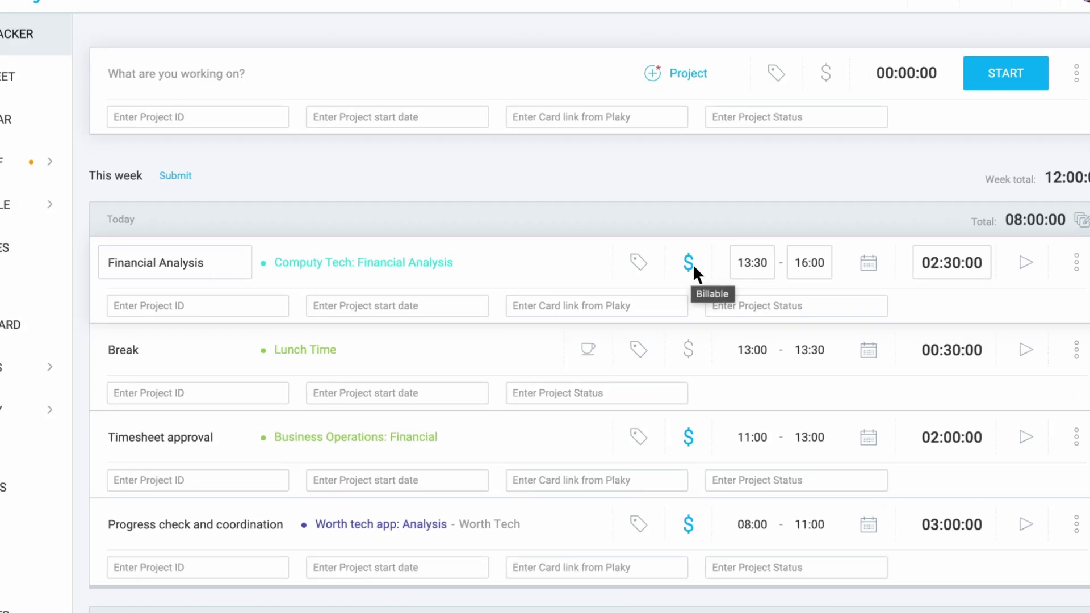
Make the Financial Analysis entry non-billable and set Worth tech app billable by default, viewing its tasks
{"action": "left_click", "coordinate": [697, 260]}
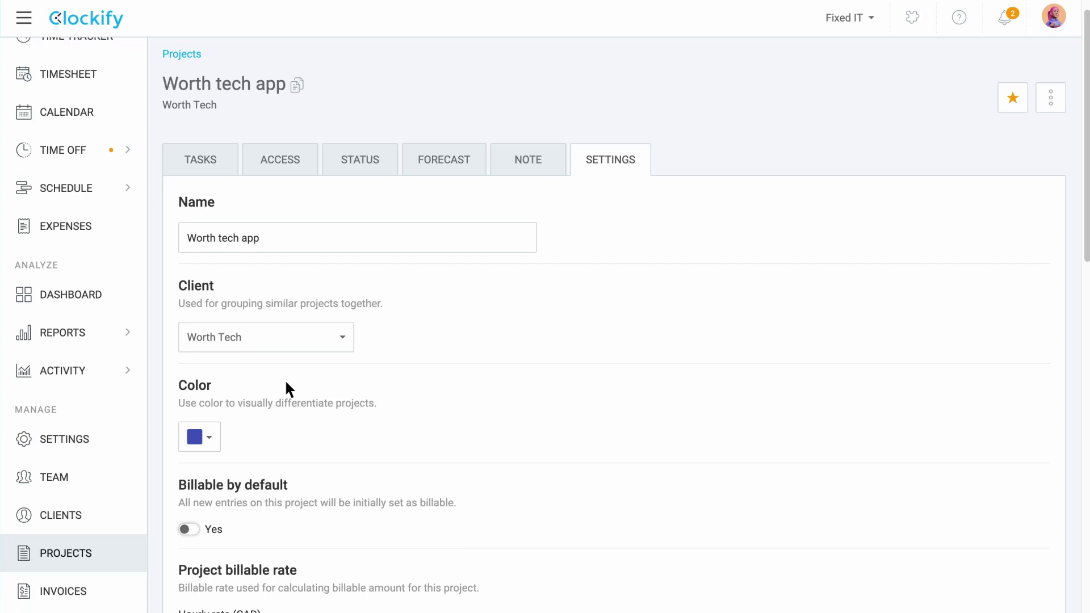
{"action": "scroll", "coordinate": [250, 391], "scroll_direction": "down", "scroll_amount": 3}
{"action": "left_click", "coordinate": [195, 405]}
{"action": "scroll", "coordinate": [195, 404], "scroll_direction": "up", "scroll_amount": 3}
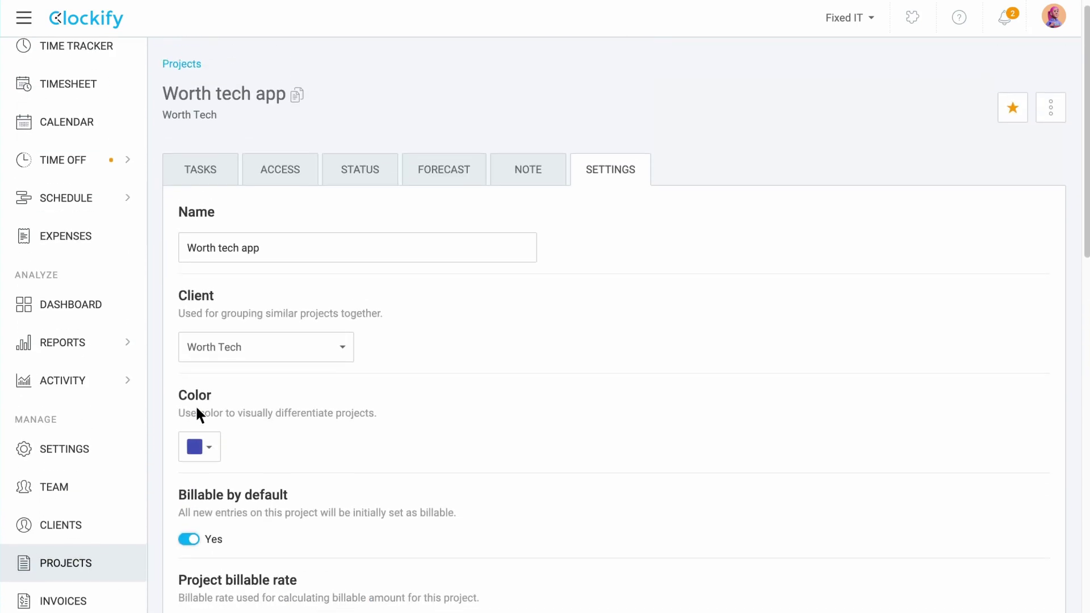
{"action": "left_click", "coordinate": [227, 179]}
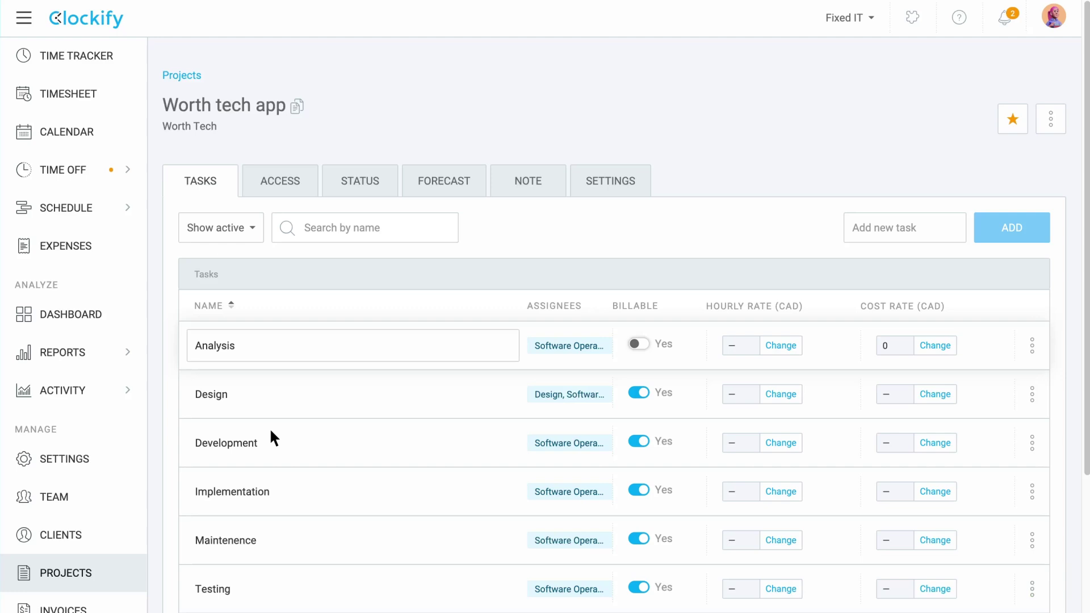
In workspace permissions, restrict billable-status changes and hourly rate visibility to Admins
{"action": "left_click", "coordinate": [115, 466]}
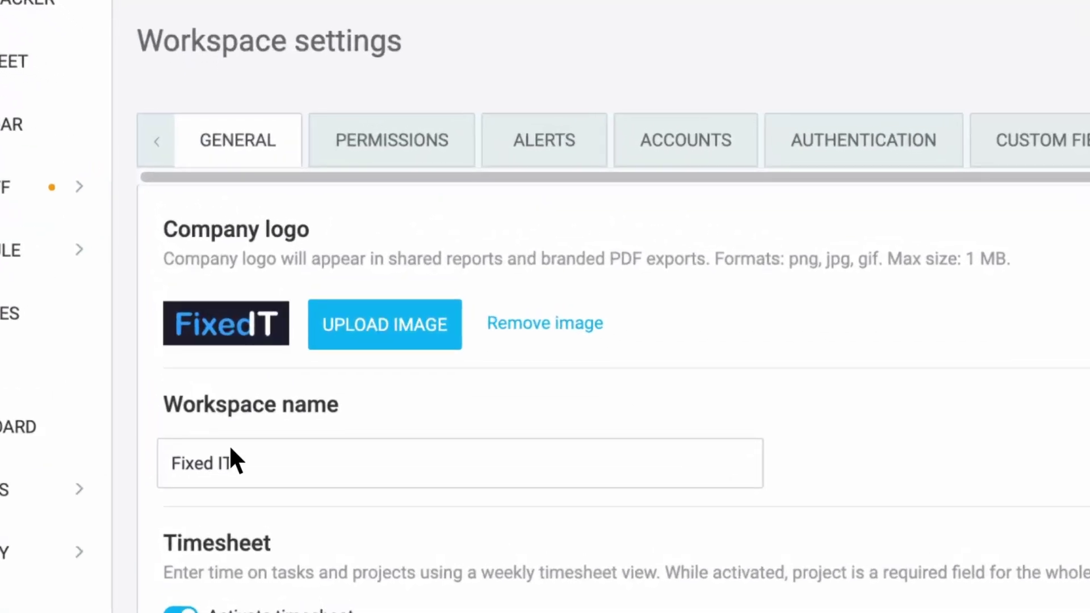
{"action": "left_click", "coordinate": [451, 151]}
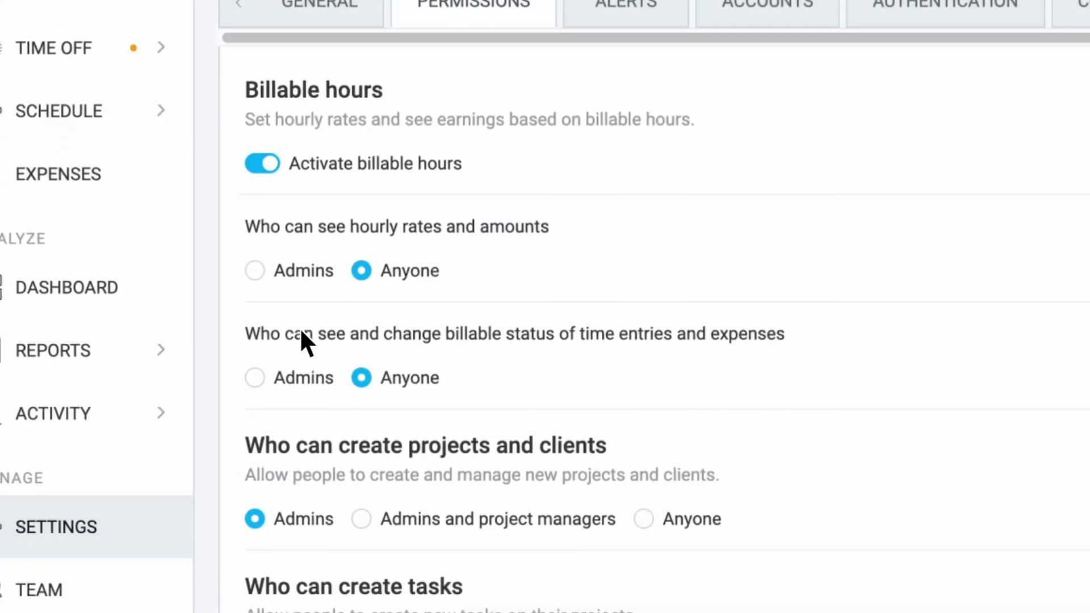
{"action": "left_click", "coordinate": [258, 382]}
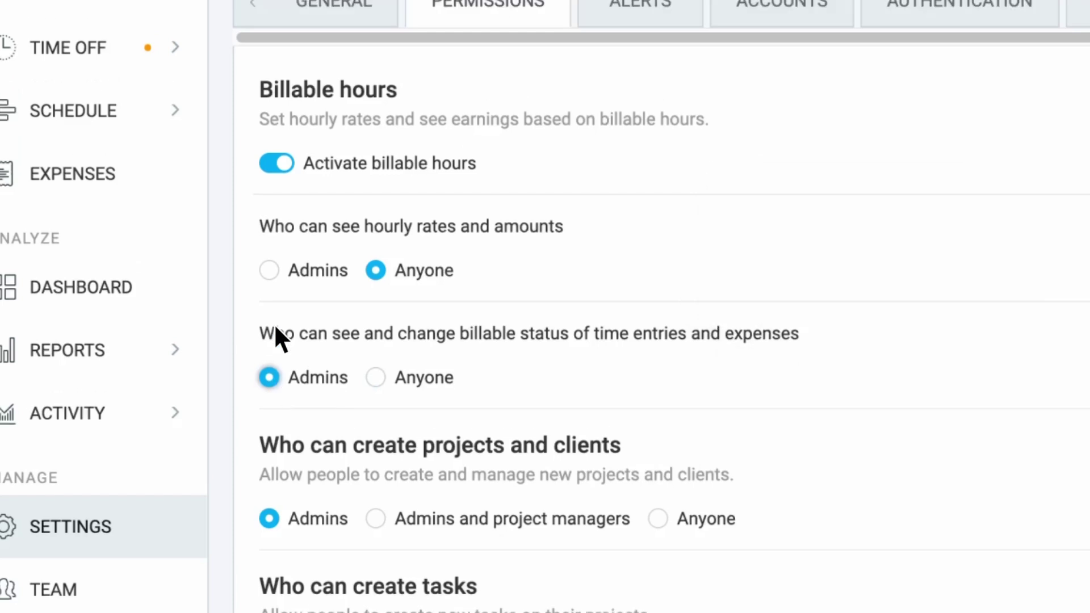
{"action": "left_click", "coordinate": [273, 354]}
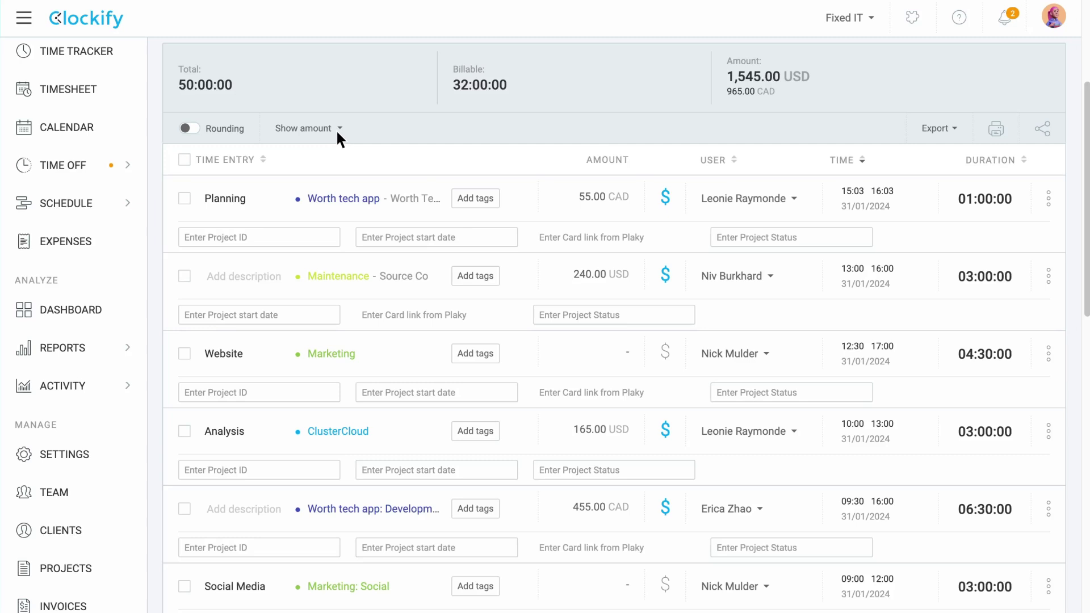
Switch the detailed report from showing amount to showing cost
{"action": "left_click", "coordinate": [338, 130]}
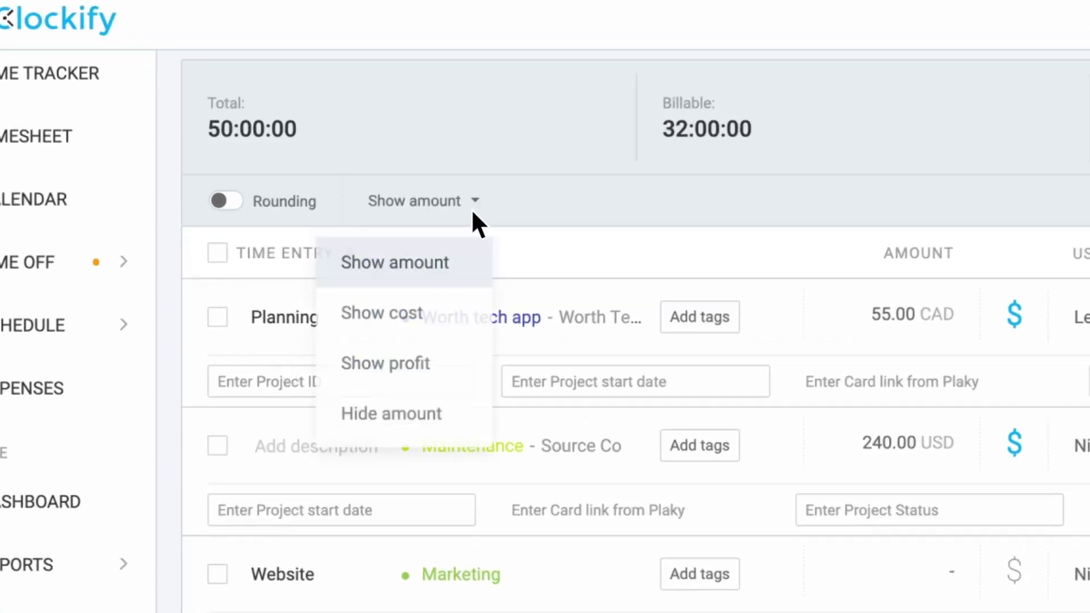
{"action": "left_click", "coordinate": [472, 312]}
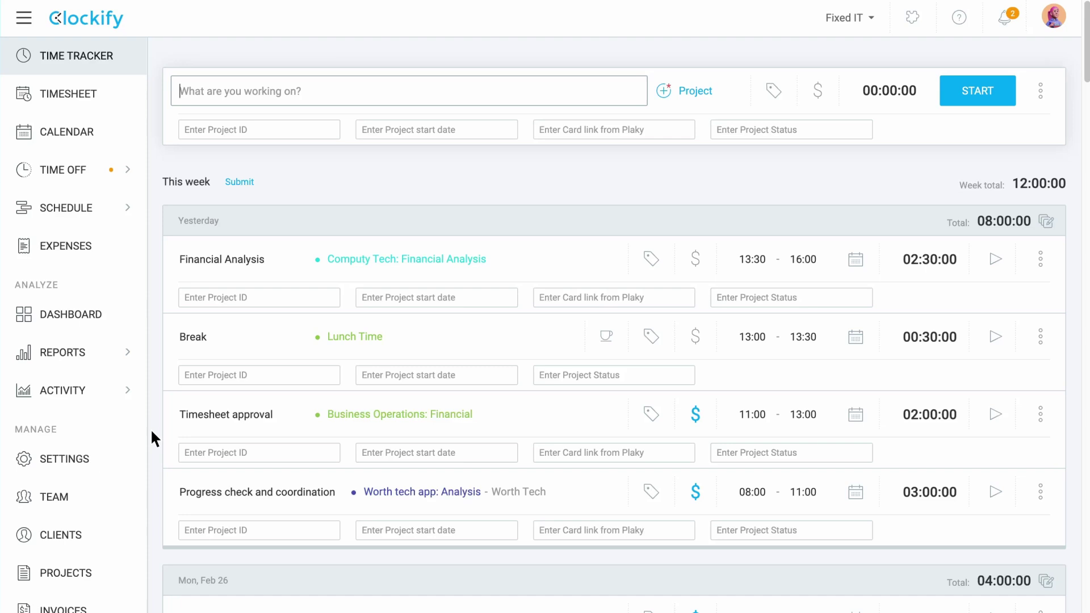
Save a workspace billable rate of 50 from 1 February 2024, applied to all past and future entries
{"action": "left_click", "coordinate": [124, 460]}
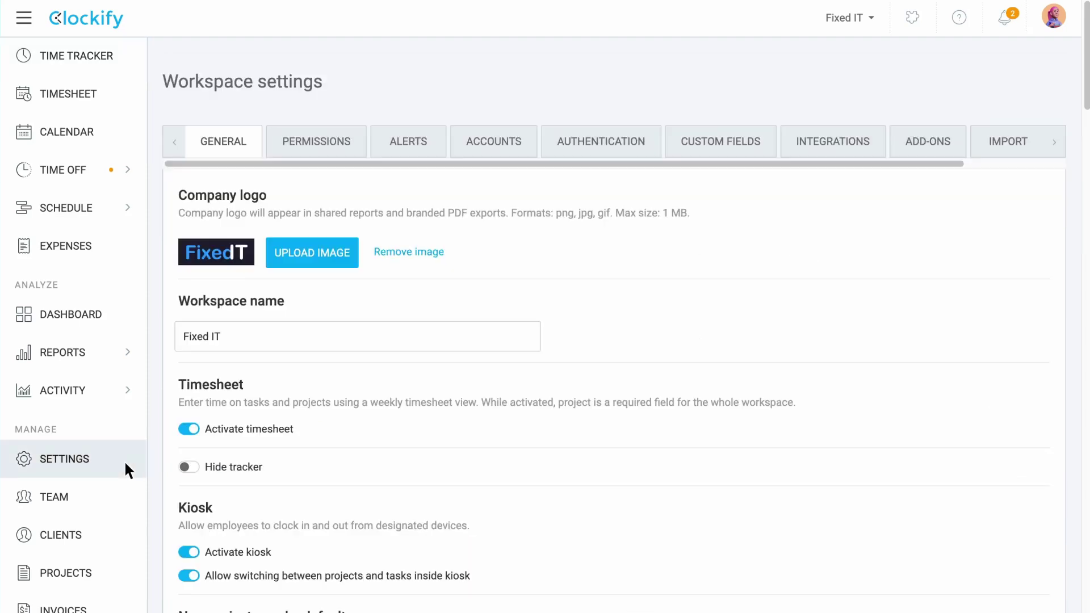
{"action": "scroll", "coordinate": [124, 460], "scroll_direction": "down", "scroll_amount": 15}
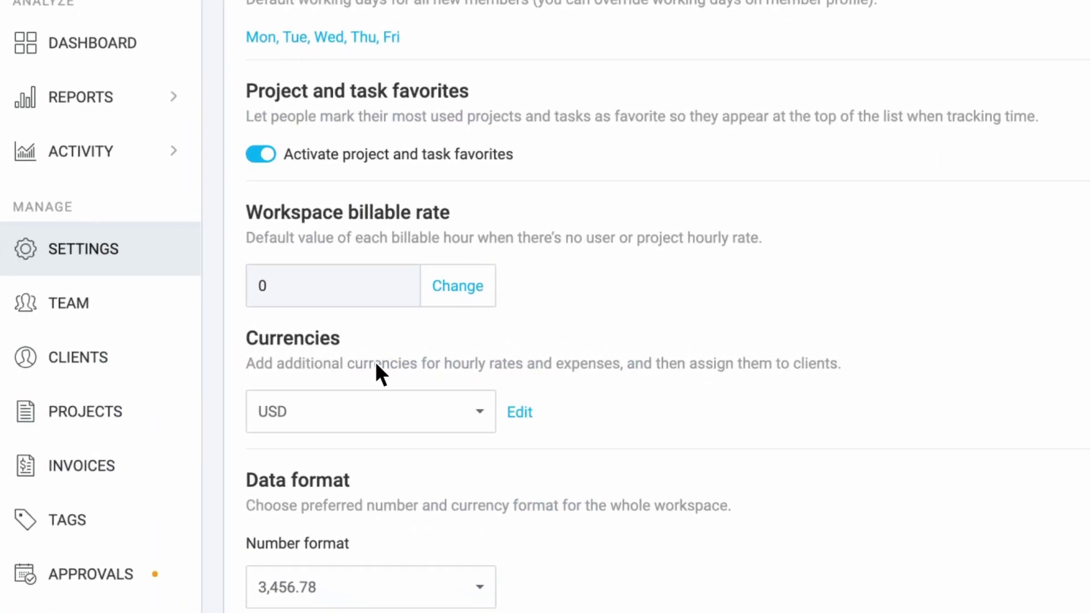
{"action": "left_click", "coordinate": [478, 288]}
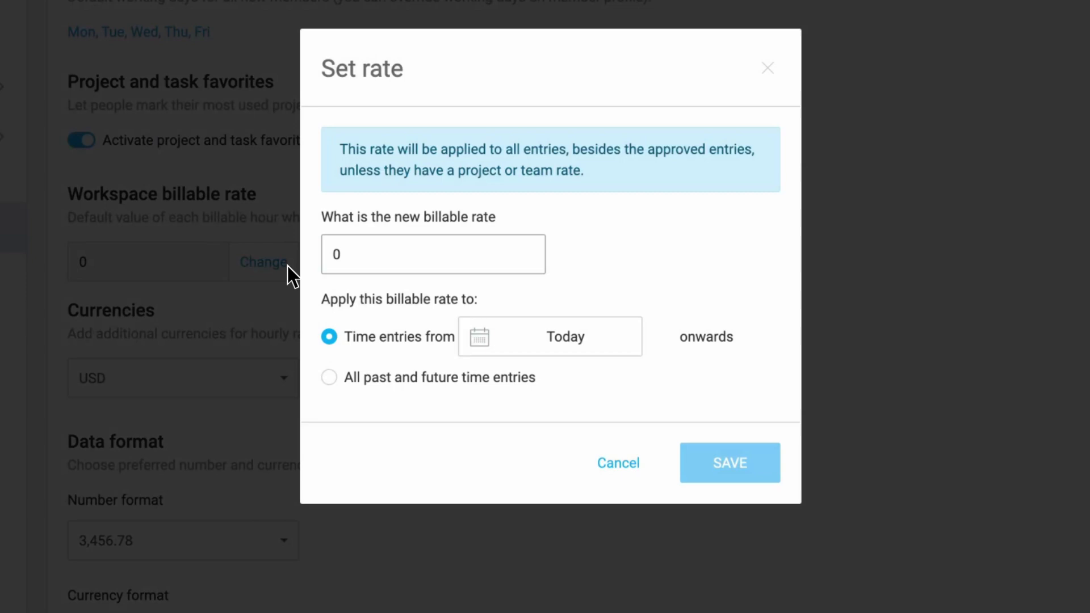
{"action": "left_click", "coordinate": [345, 265]}
{"action": "key", "text": "BackSpace"}
{"action": "type", "text": "5"}
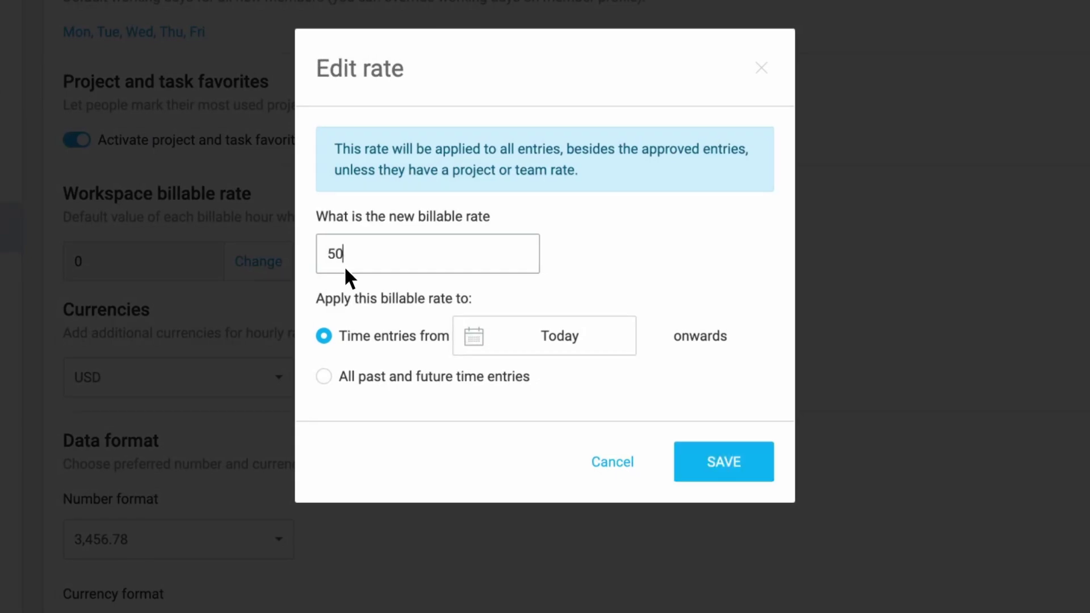
{"action": "left_click", "coordinate": [481, 346]}
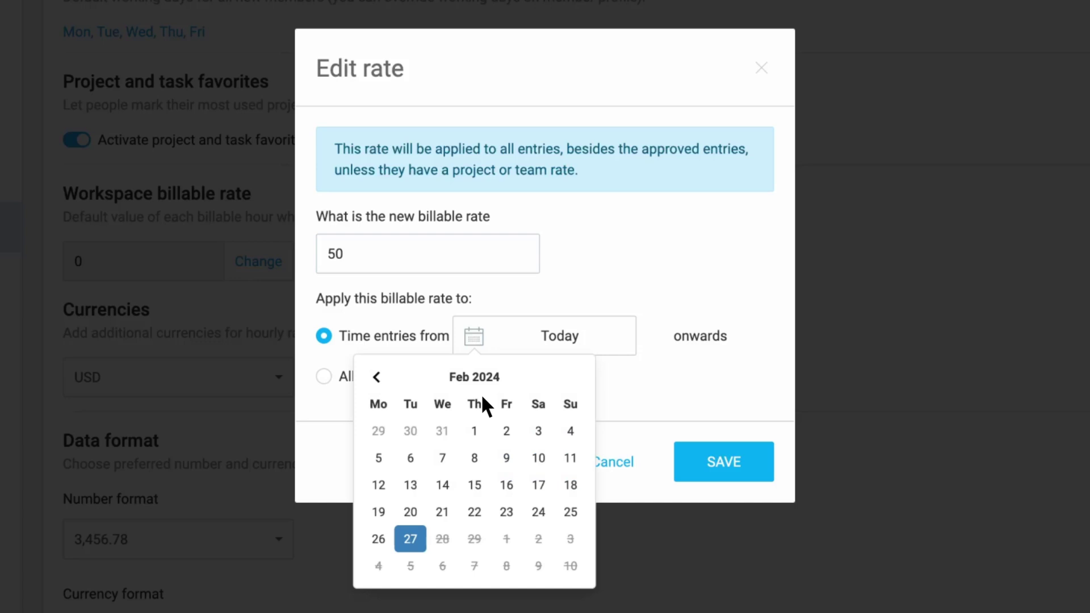
{"action": "left_click", "coordinate": [483, 439]}
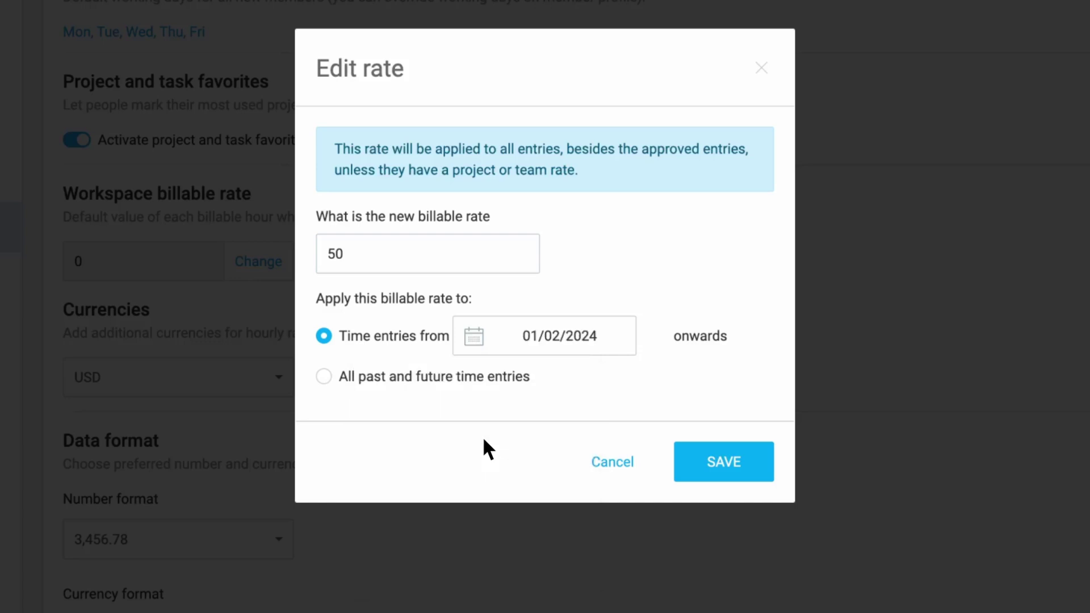
{"action": "left_click", "coordinate": [327, 377]}
{"action": "left_click", "coordinate": [697, 475]}
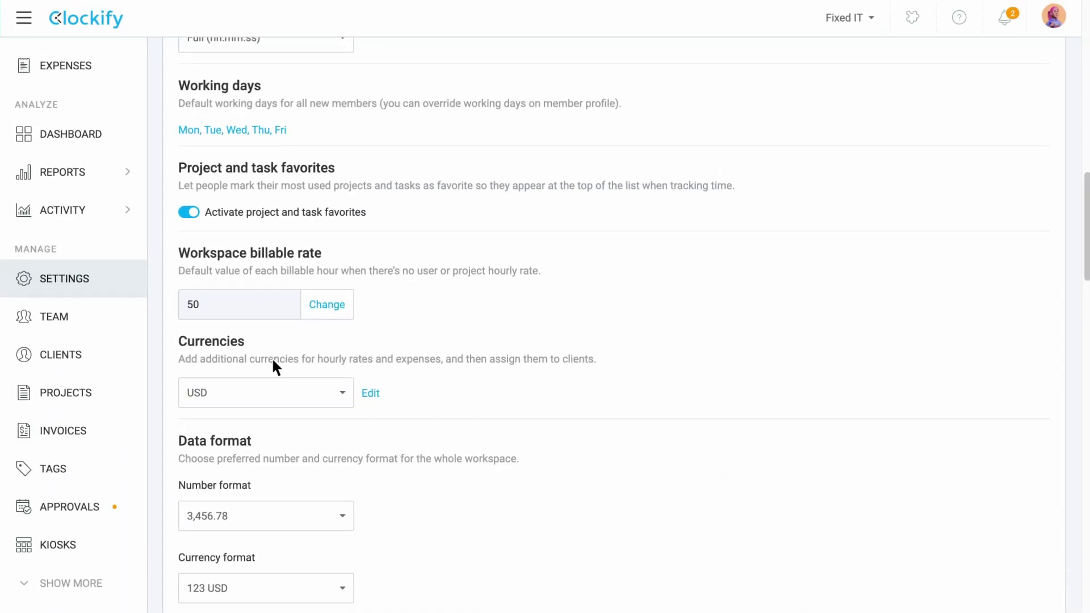
Activate cost rates and set a workspace cost rate of 3 for all past and future entries
{"action": "scroll", "coordinate": [227, 343], "scroll_direction": "down", "scroll_amount": 15}
{"action": "scroll", "coordinate": [196, 340], "scroll_direction": "down", "scroll_amount": 3}
{"action": "left_click", "coordinate": [192, 336]}
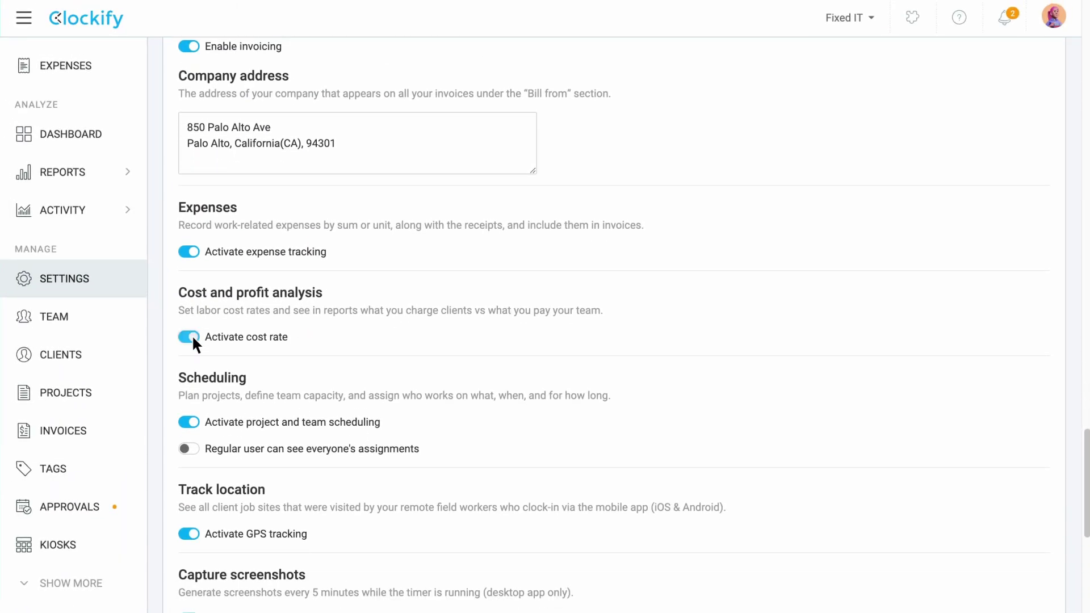
{"action": "left_click", "coordinate": [346, 437]}
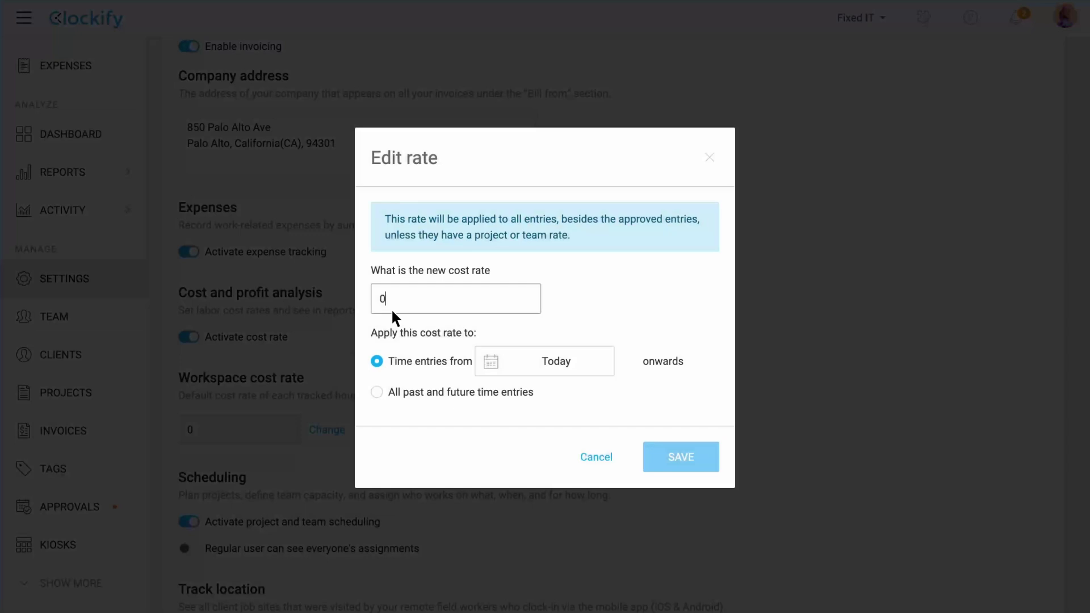
{"action": "left_click", "coordinate": [391, 307]}
{"action": "type", "text": "3"}
{"action": "left_click", "coordinate": [377, 392]}
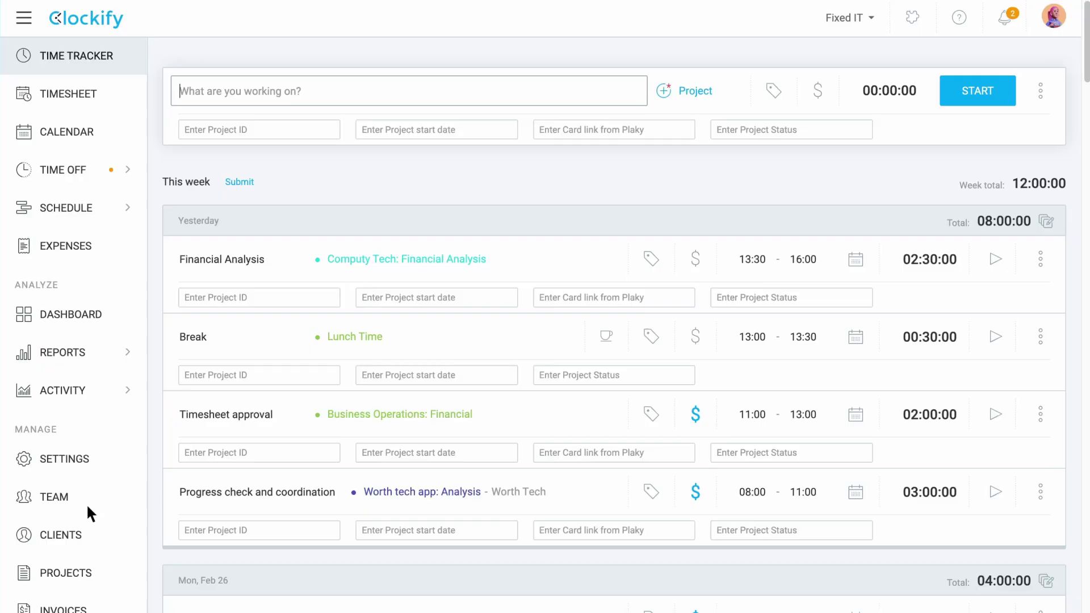
In Team, set the first member's billable rate to 45 starting 1 February 2024
{"action": "left_click", "coordinate": [83, 506]}
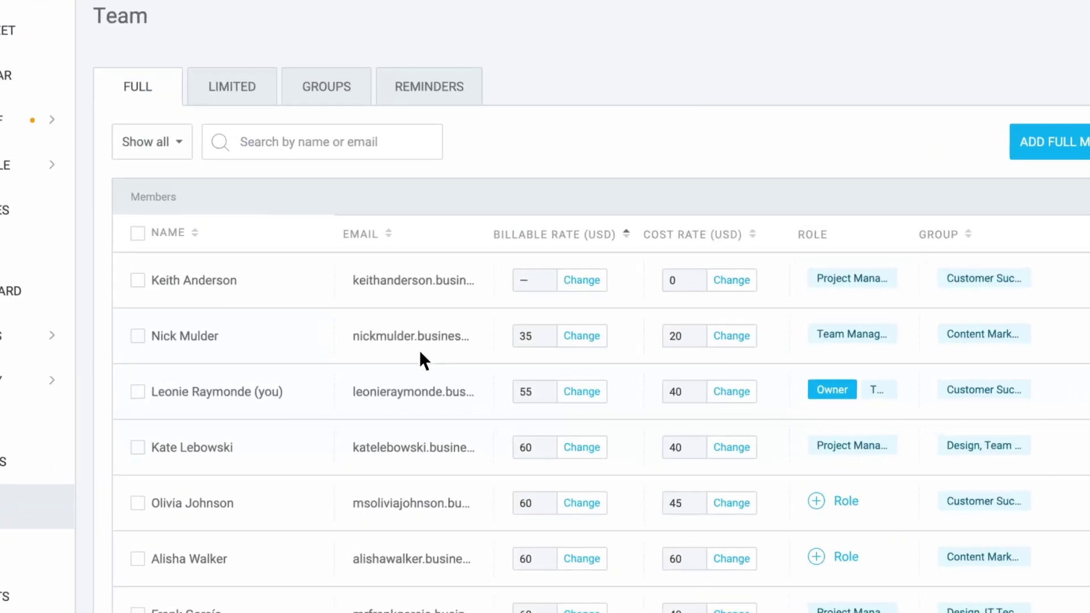
{"action": "left_click", "coordinate": [581, 280]}
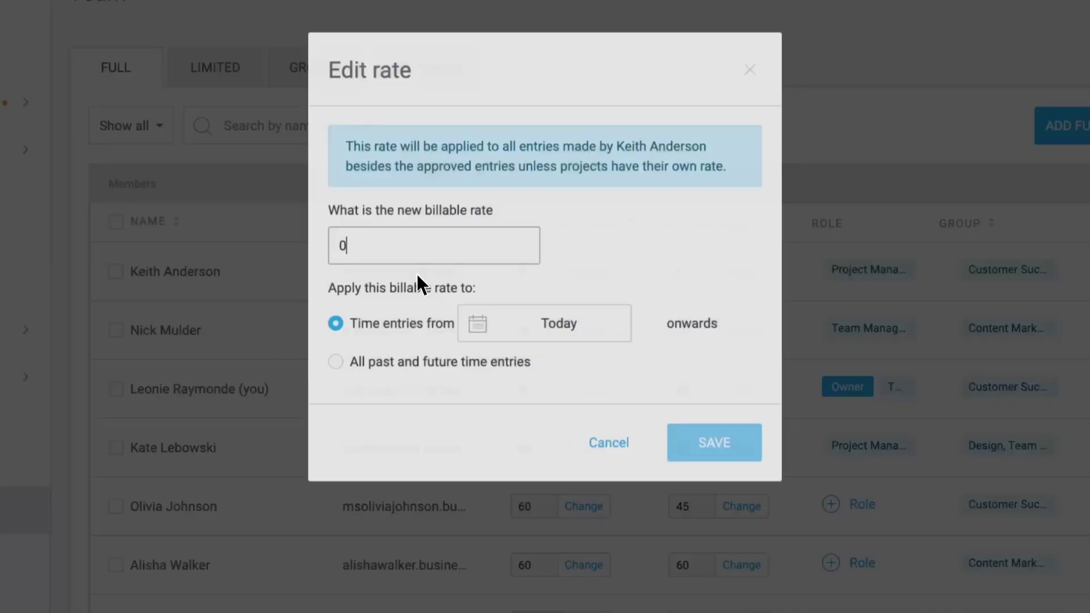
{"action": "key", "text": "BackSpace"}
{"action": "type", "text": "45"}
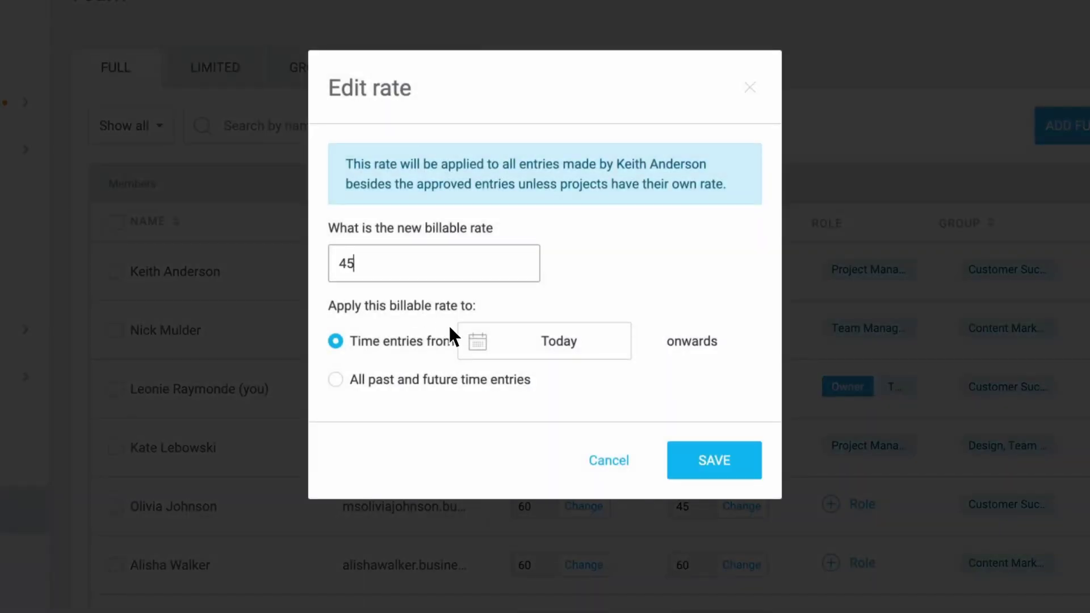
{"action": "left_click", "coordinate": [484, 348]}
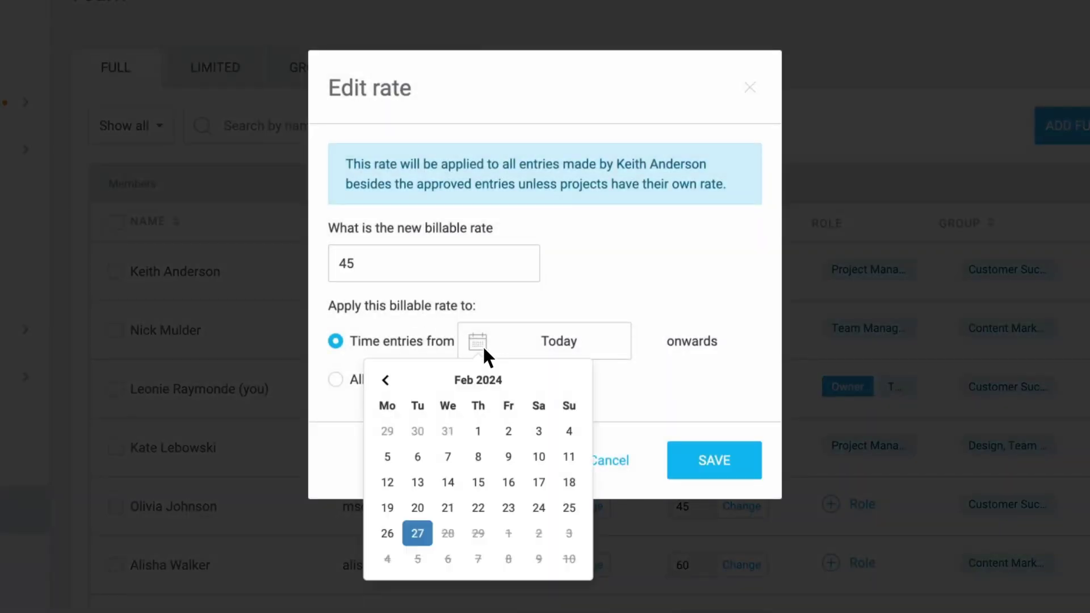
{"action": "left_click", "coordinate": [479, 432]}
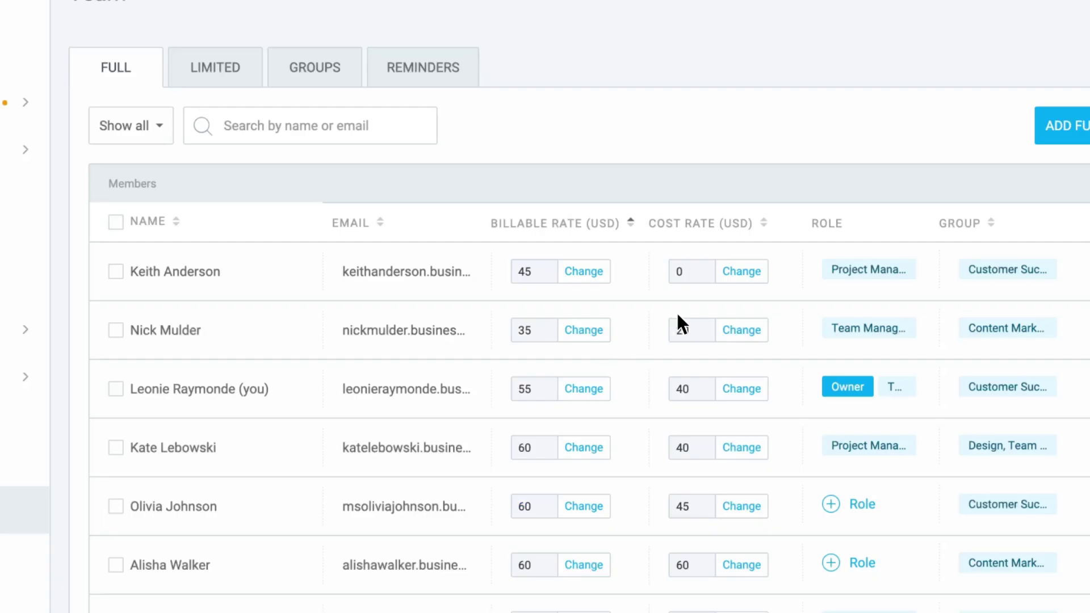
Set the same member's cost rate to 25 starting 1 February 2024
{"action": "left_click", "coordinate": [740, 271]}
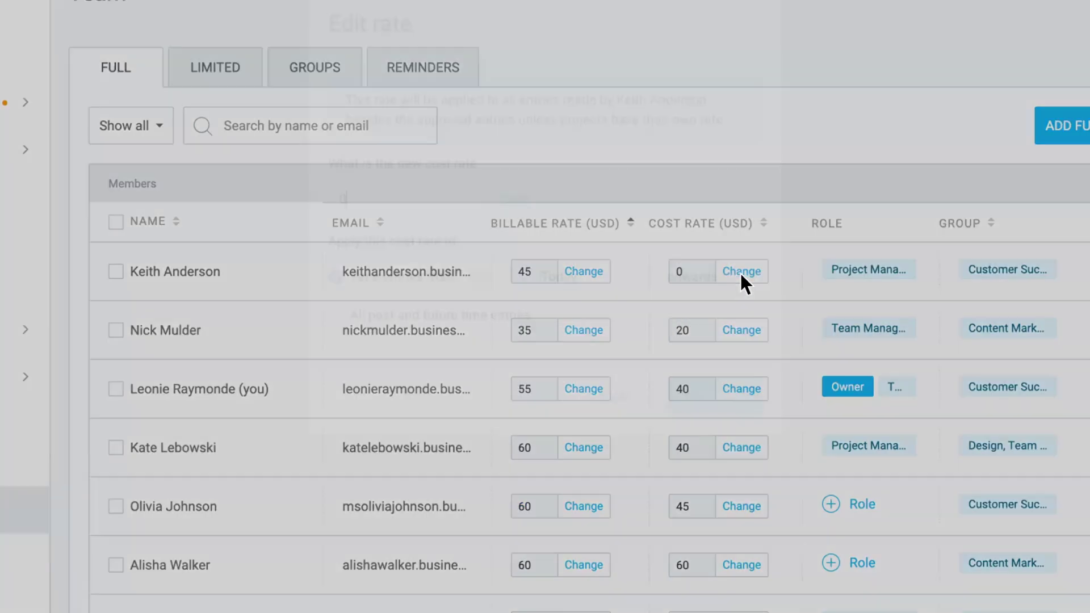
{"action": "type", "text": "25"}
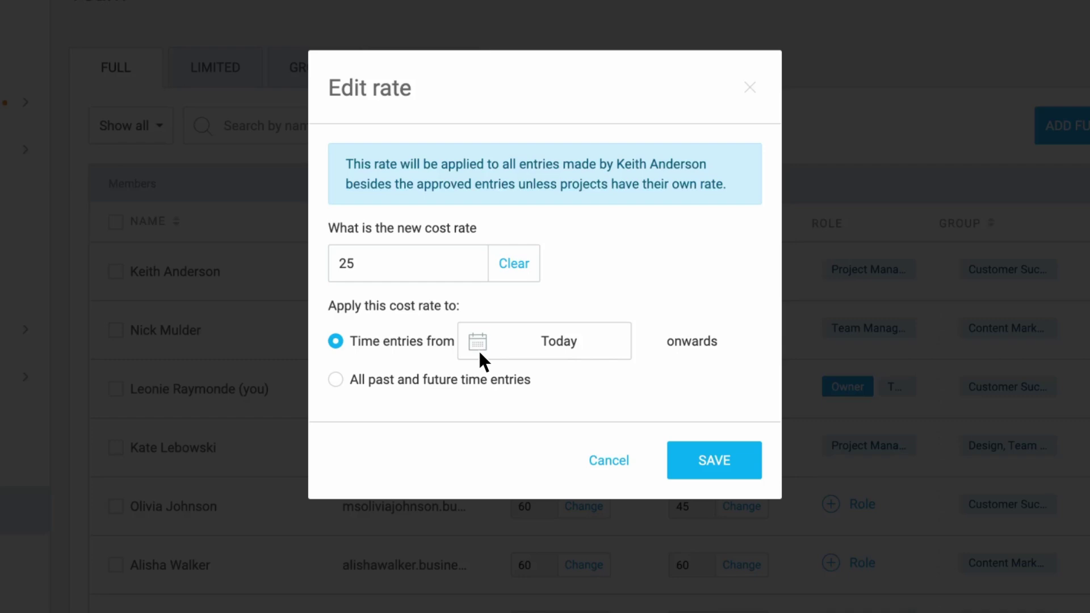
{"action": "left_click", "coordinate": [478, 349]}
{"action": "left_click", "coordinate": [480, 432]}
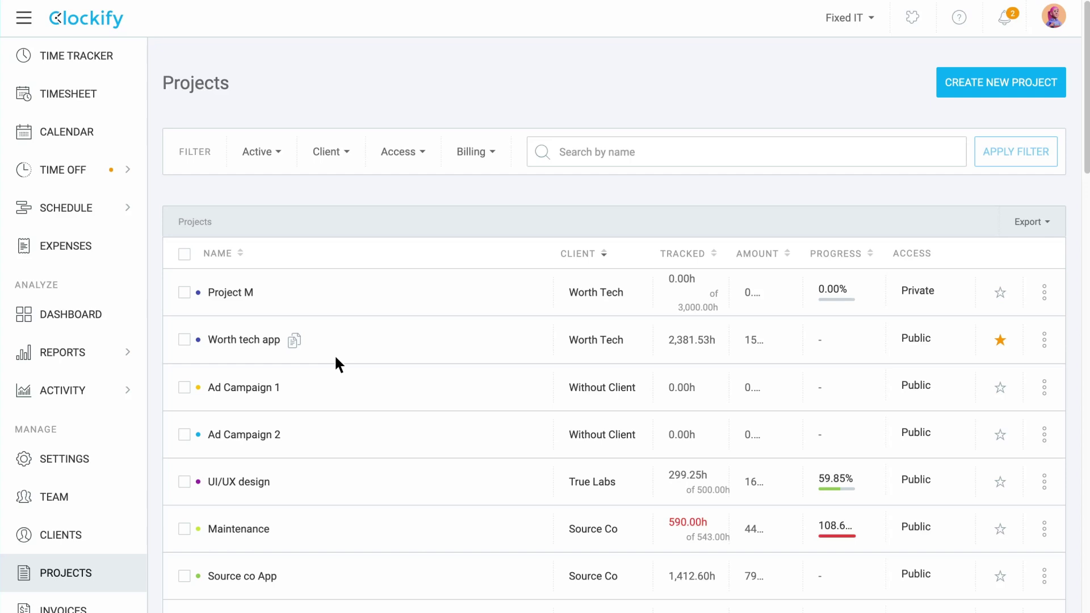
In Worth tech app settings, save a 70 USD billable rate and a 45 USD cost rate
{"action": "left_click", "coordinate": [336, 358]}
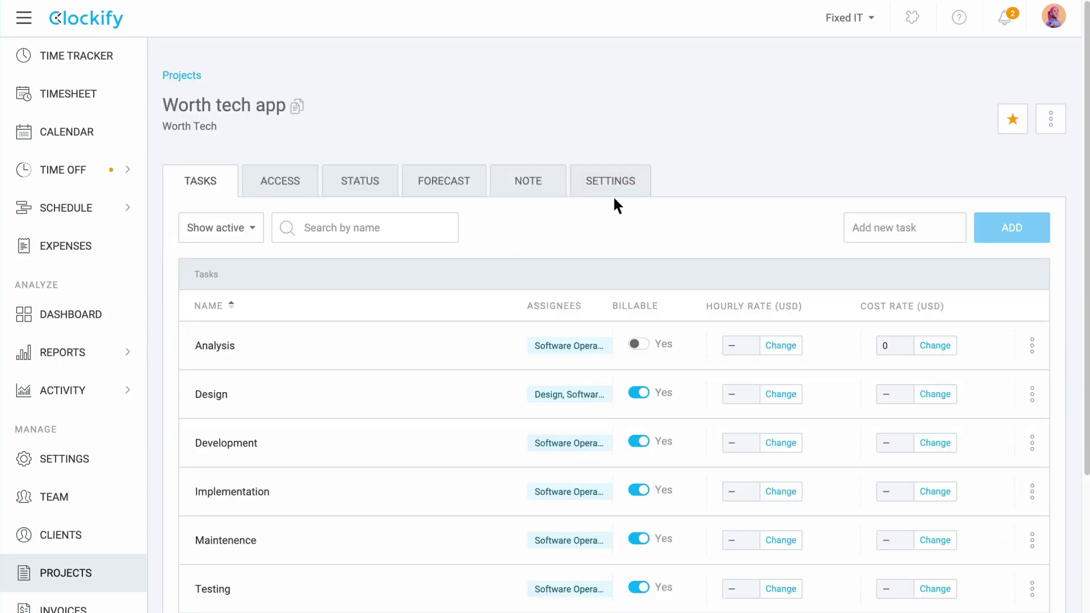
{"action": "left_click", "coordinate": [634, 183]}
{"action": "scroll", "coordinate": [388, 234], "scroll_direction": "down", "scroll_amount": 6}
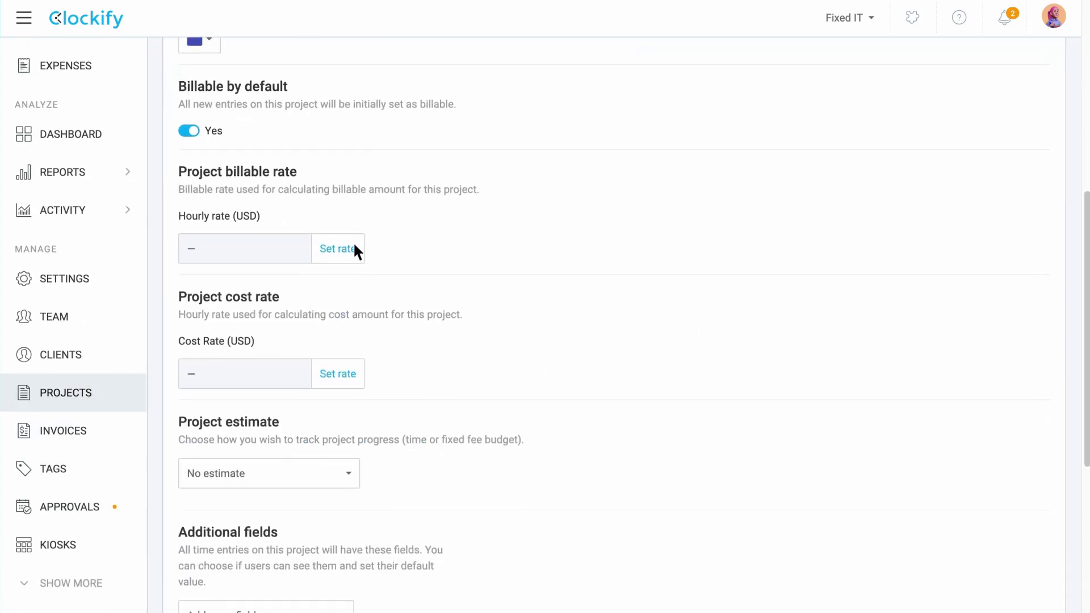
{"action": "left_click", "coordinate": [348, 243]}
{"action": "type", "text": "70"}
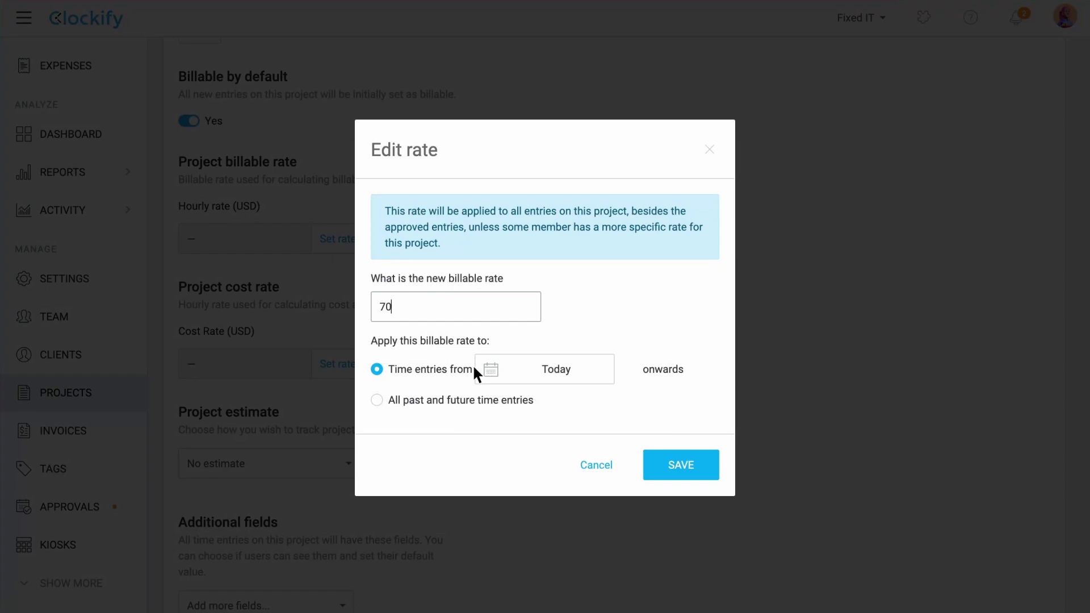
{"action": "left_click", "coordinate": [688, 476]}
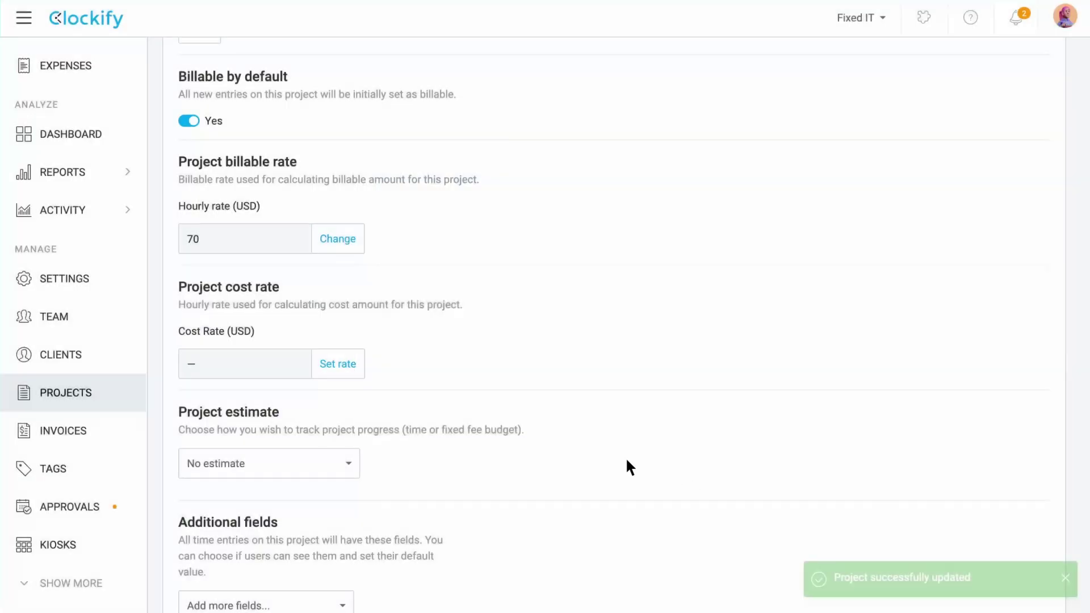
{"action": "left_click", "coordinate": [341, 364]}
{"action": "type", "text": "45"}
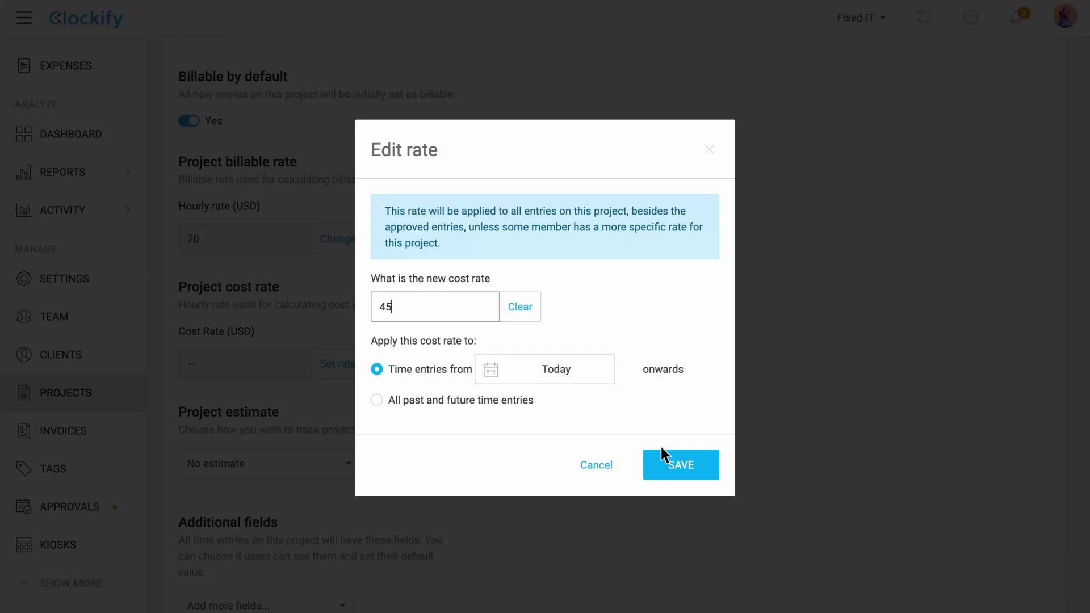
{"action": "left_click", "coordinate": [704, 468]}
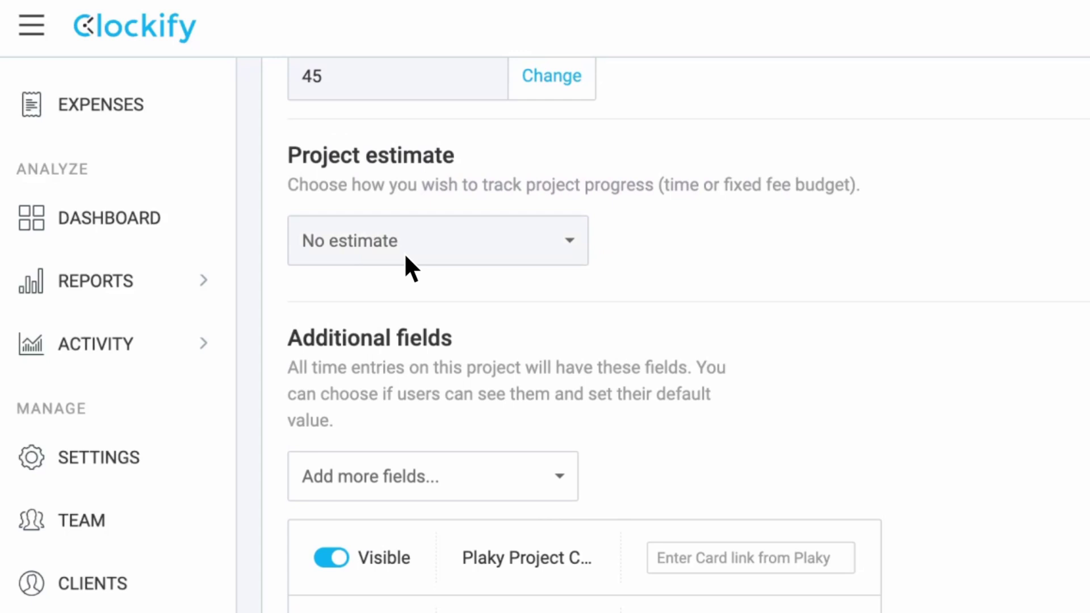
Set a manual project budget estimate of 200,000 USD
{"action": "left_click", "coordinate": [406, 257]}
{"action": "left_click", "coordinate": [428, 403]}
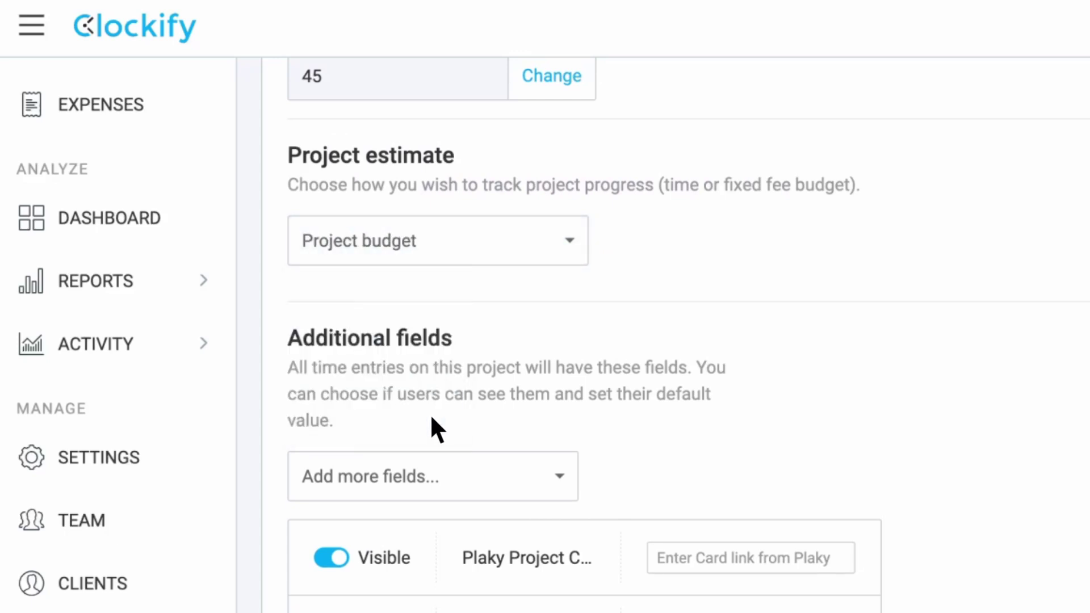
{"action": "type", "text": "2000"}
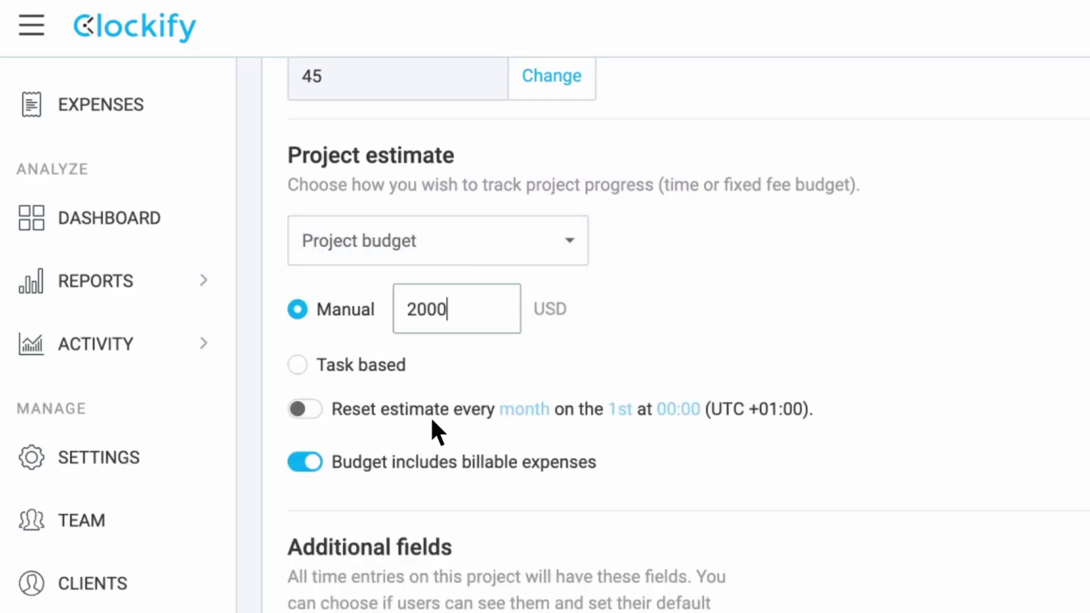
{"action": "type", "text": "00"}
{"action": "left_click", "coordinate": [429, 415]}
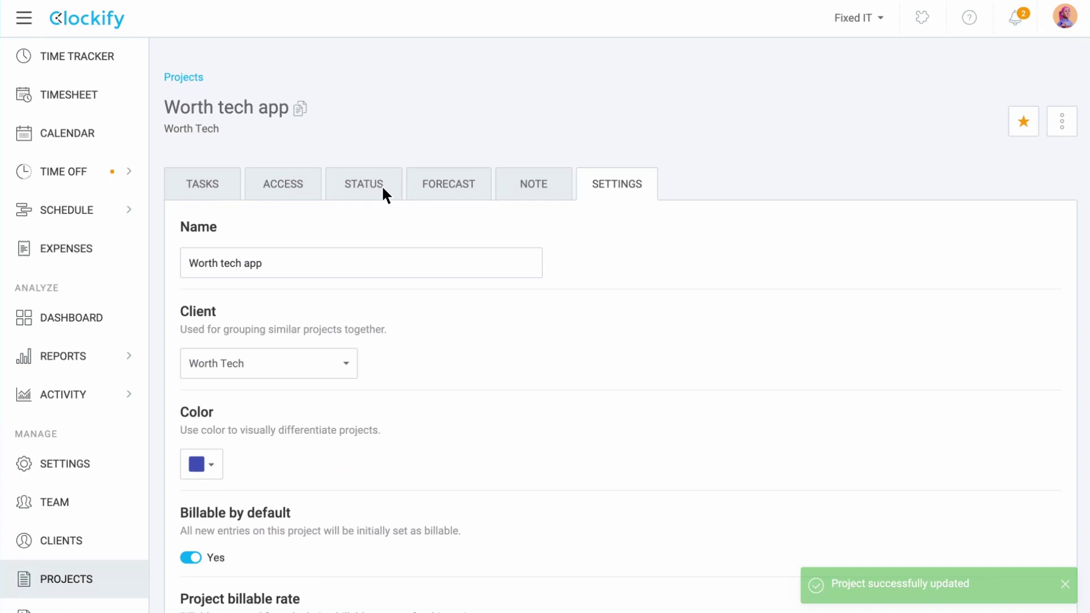
View the Worth tech app budget status, showing 78.43% of 200,000 USD used
{"action": "left_click", "coordinate": [381, 181]}
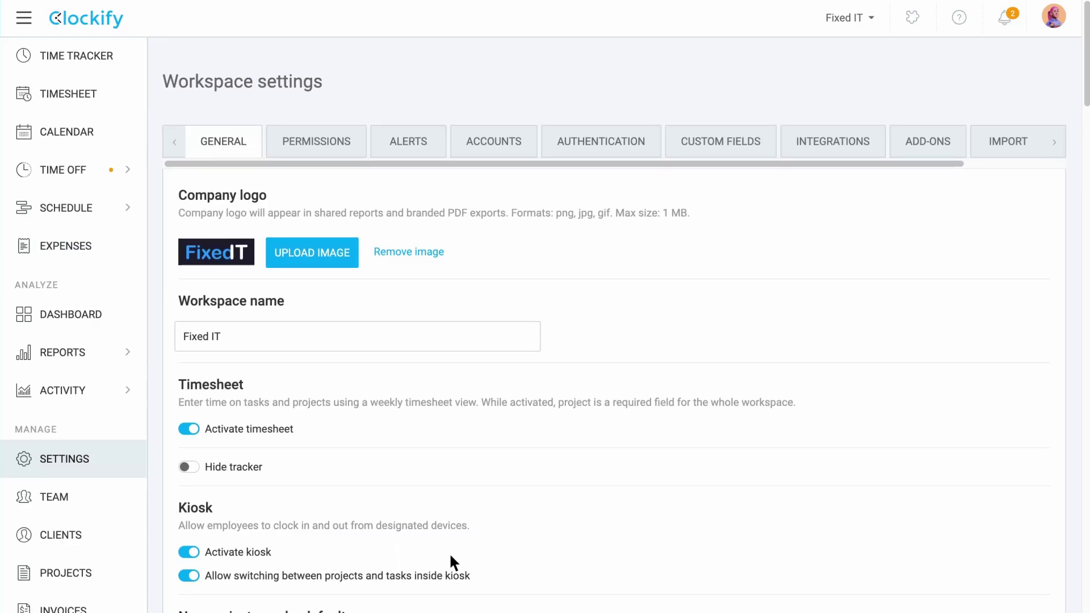
Turn on hourly rates for tasks in the workspace's General settings
{"action": "scroll", "coordinate": [449, 553], "scroll_direction": "down", "scroll_amount": 10}
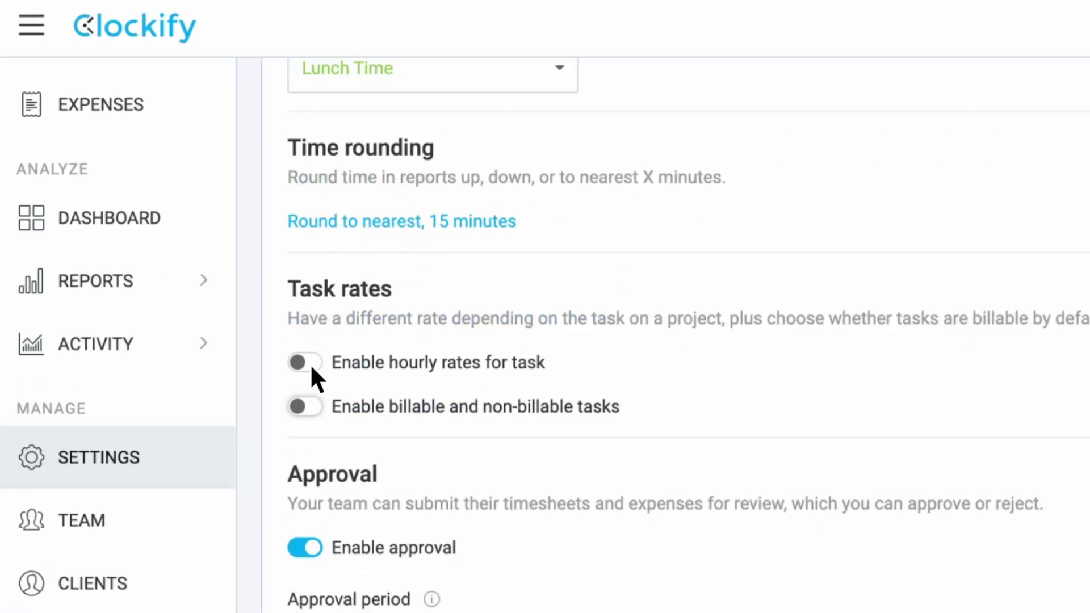
{"action": "left_click", "coordinate": [300, 352]}
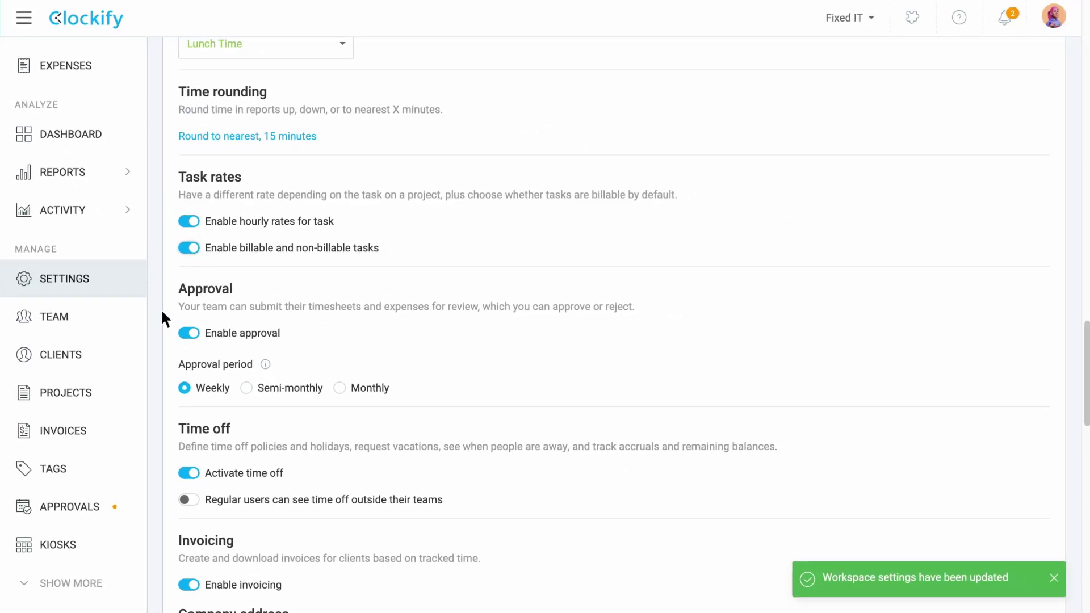
Set Worth tech app's Analysis task rate to 50 USD, effective from 1 February 2024
{"action": "left_click", "coordinate": [110, 401]}
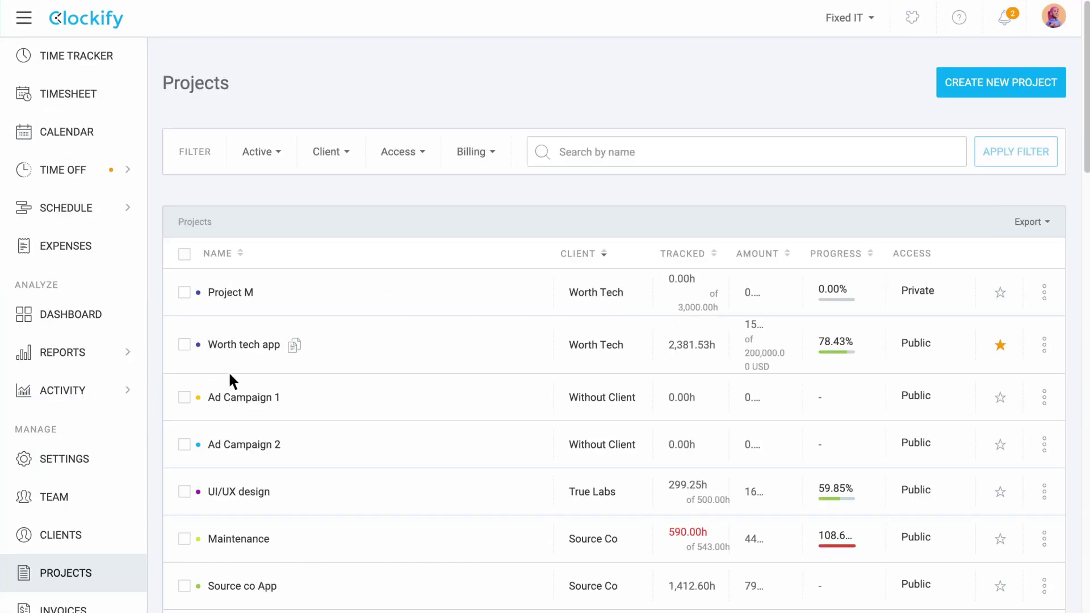
{"action": "left_click", "coordinate": [284, 361]}
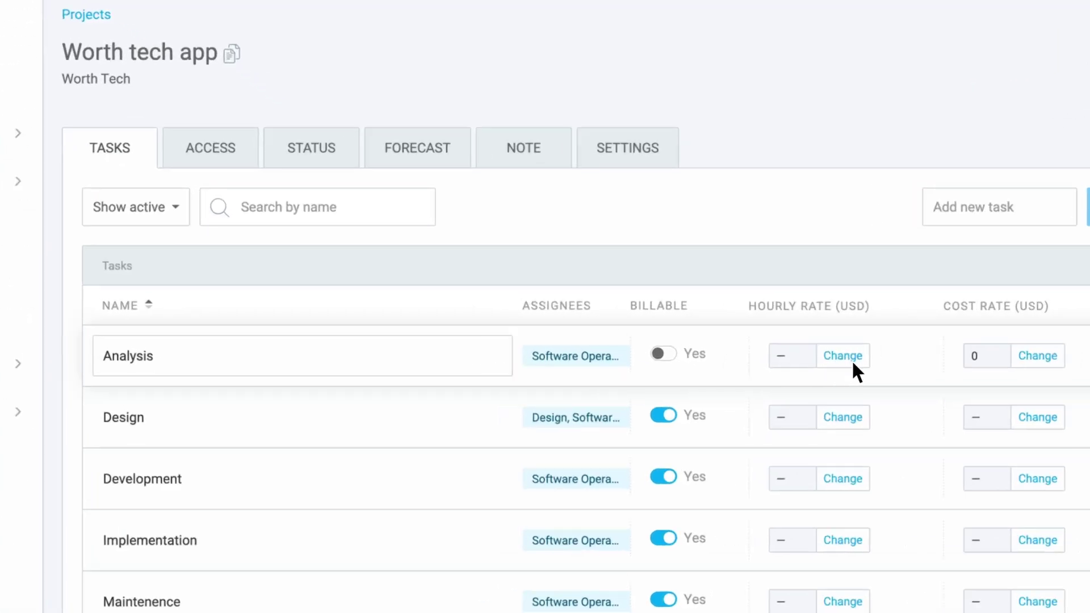
{"action": "left_click", "coordinate": [781, 346]}
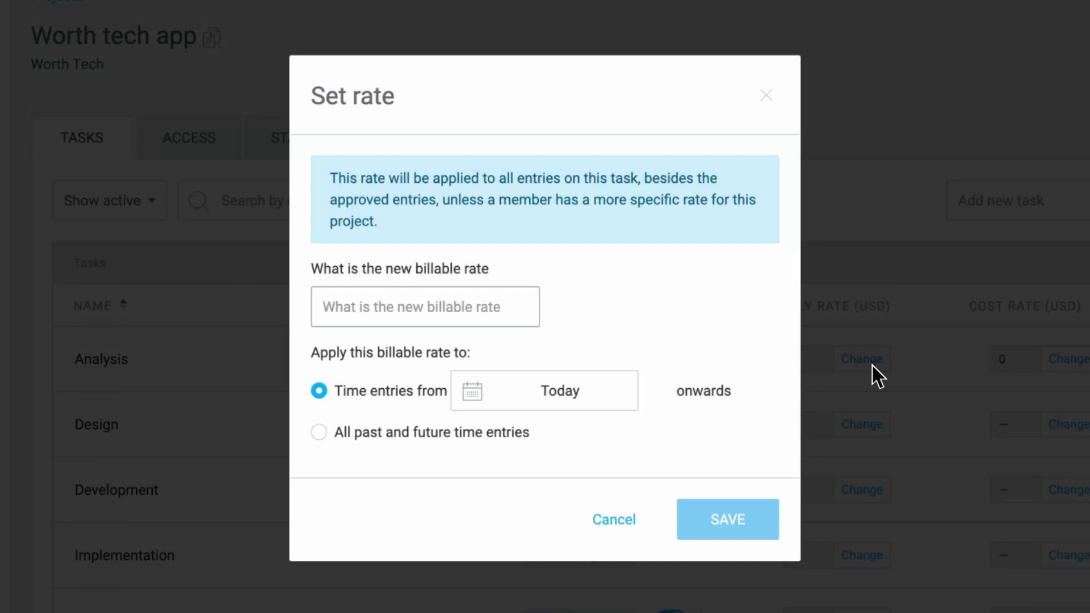
{"action": "type", "text": "50"}
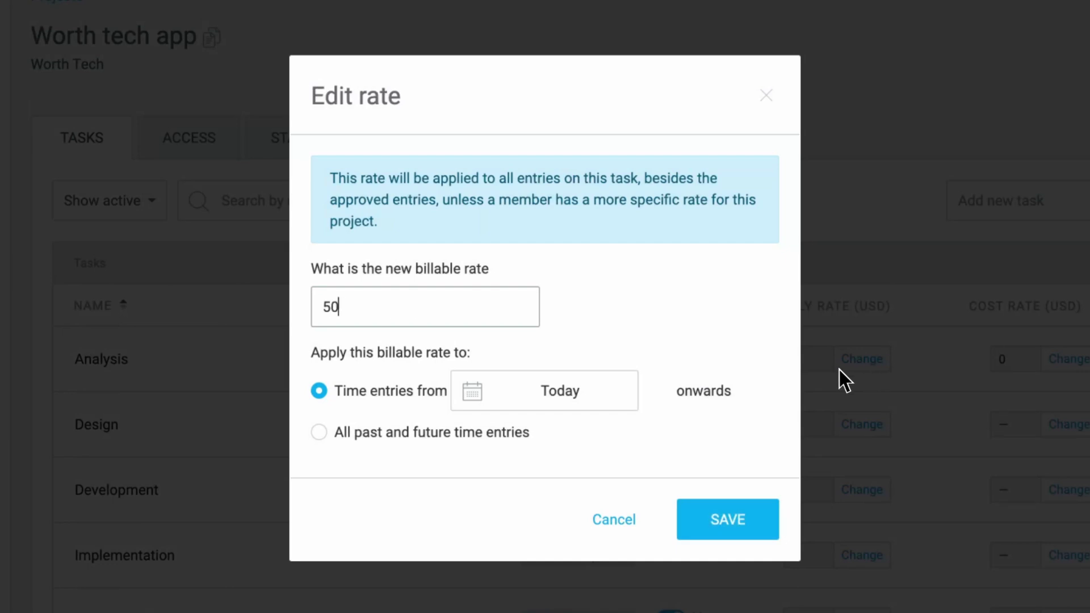
{"action": "left_click", "coordinate": [319, 431]}
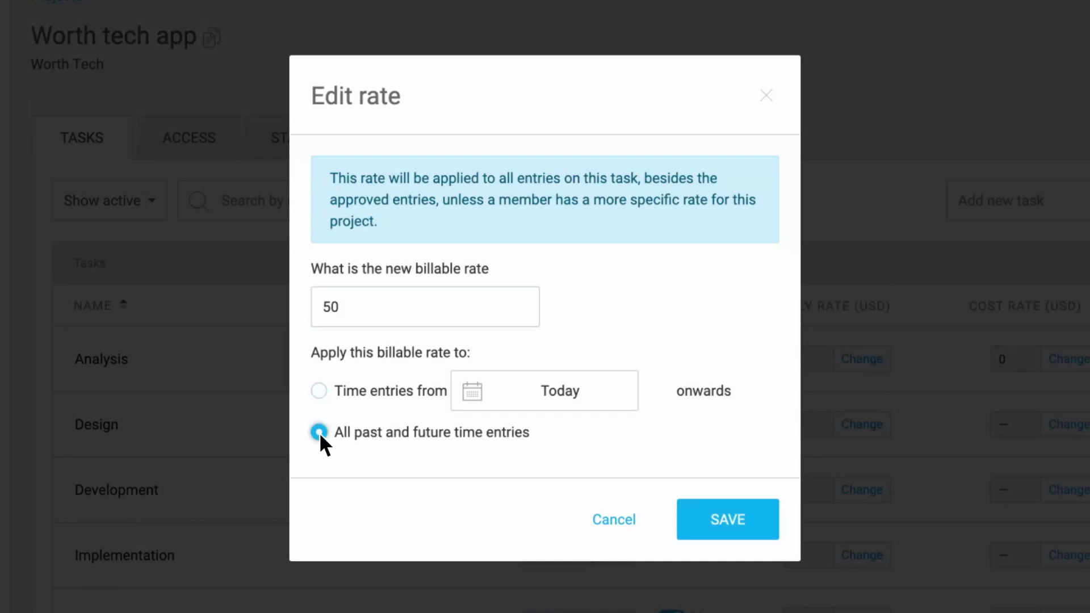
{"action": "left_click", "coordinate": [319, 392]}
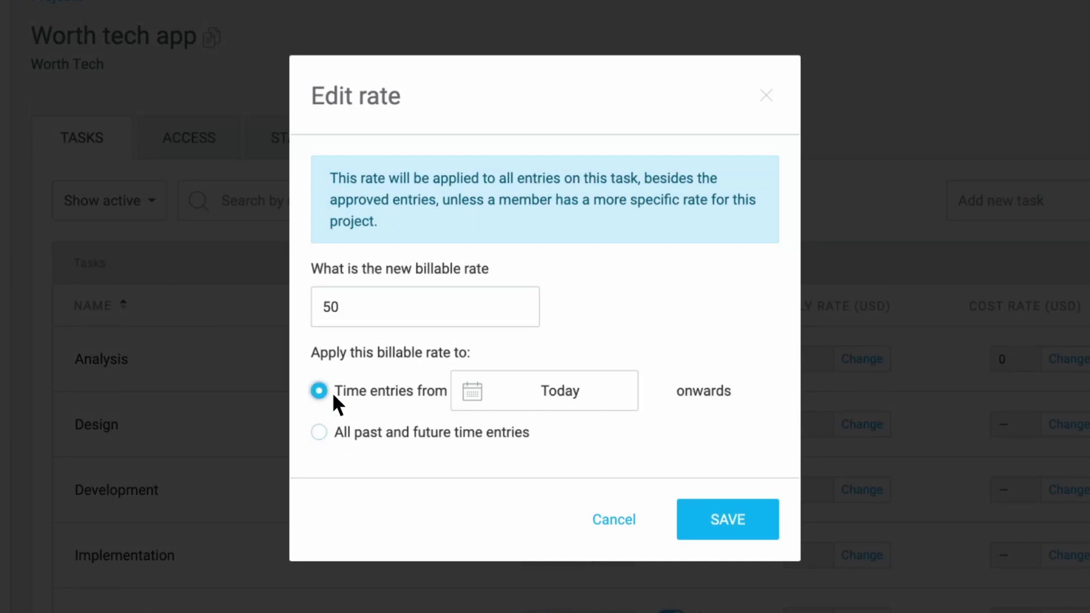
{"action": "left_click", "coordinate": [474, 399]}
{"action": "left_click", "coordinate": [476, 492]}
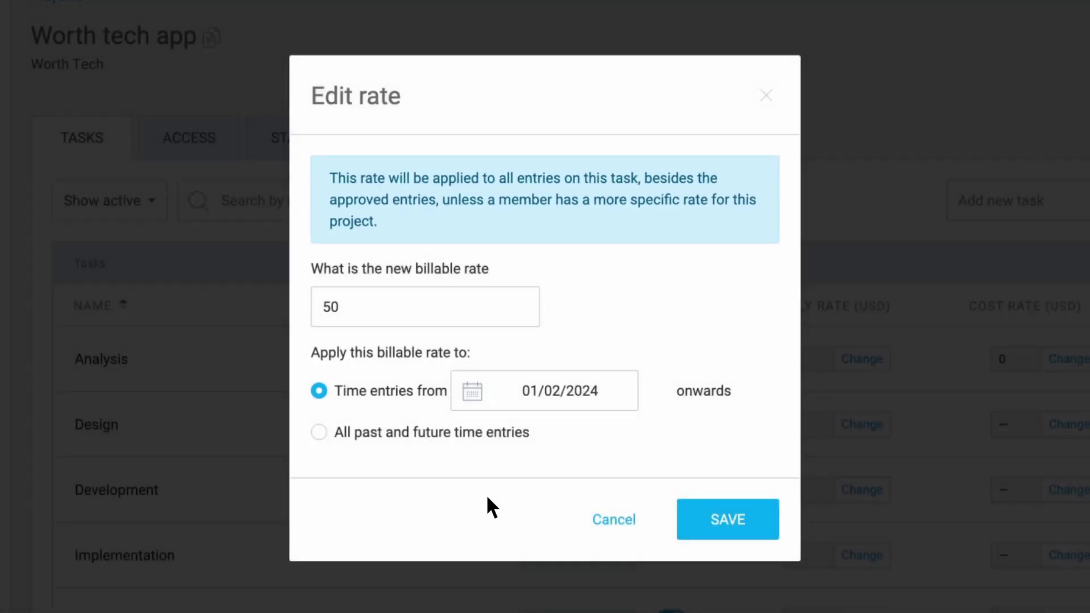
{"action": "left_click", "coordinate": [733, 521]}
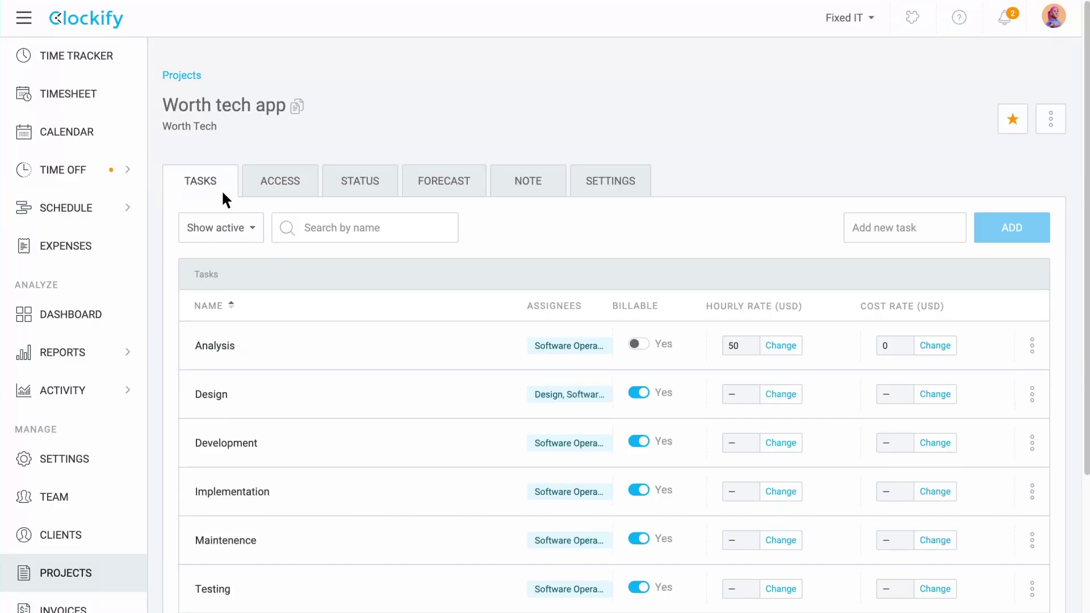
In the Access tab, set the project manager's billable rate to 65 USD
{"action": "left_click", "coordinate": [294, 192]}
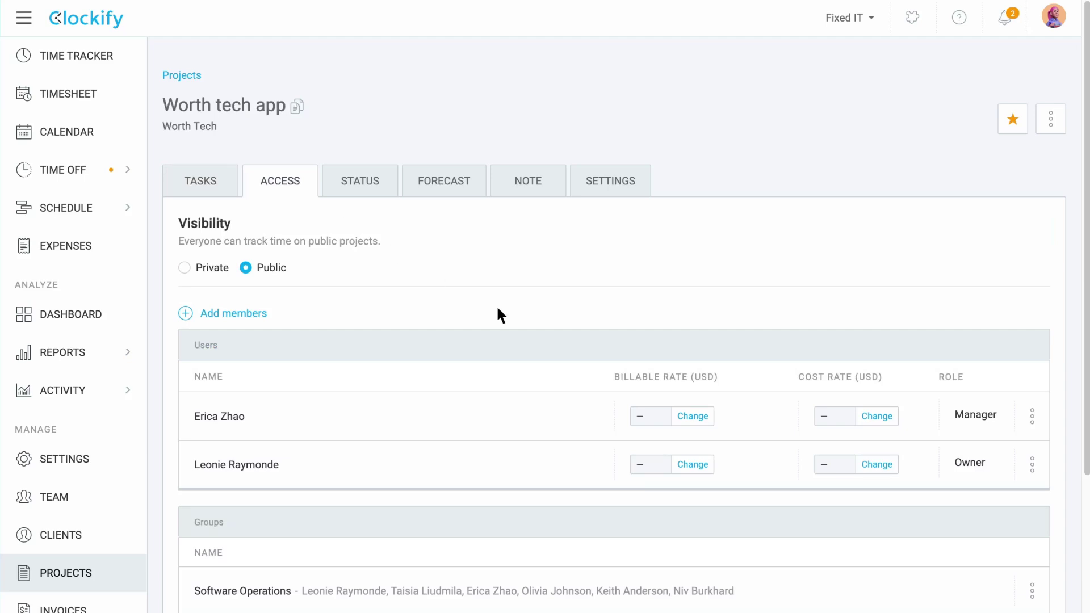
{"action": "left_click", "coordinate": [701, 424]}
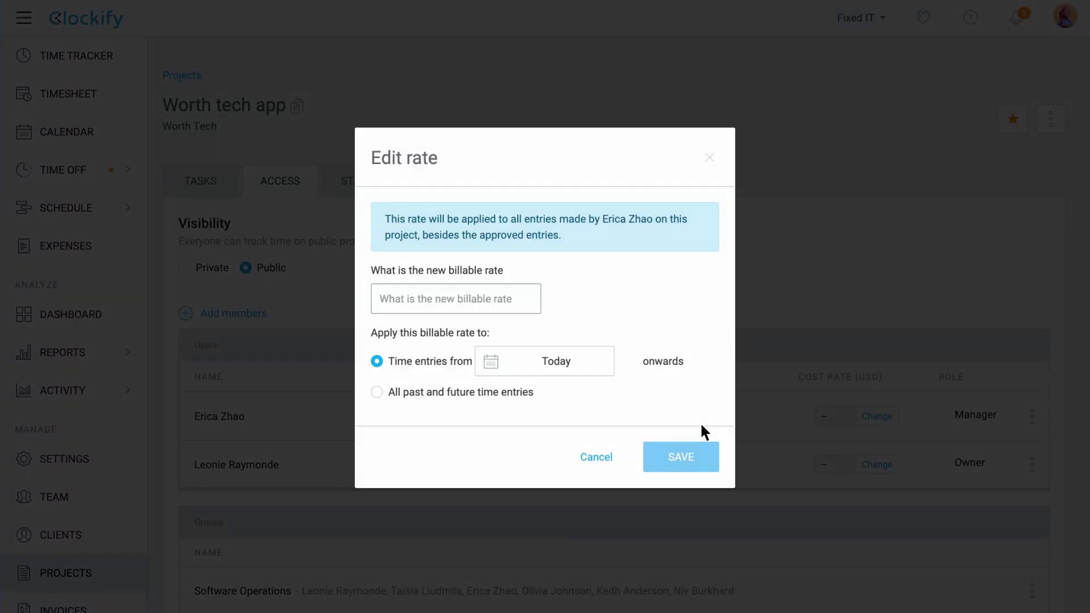
{"action": "type", "text": "65"}
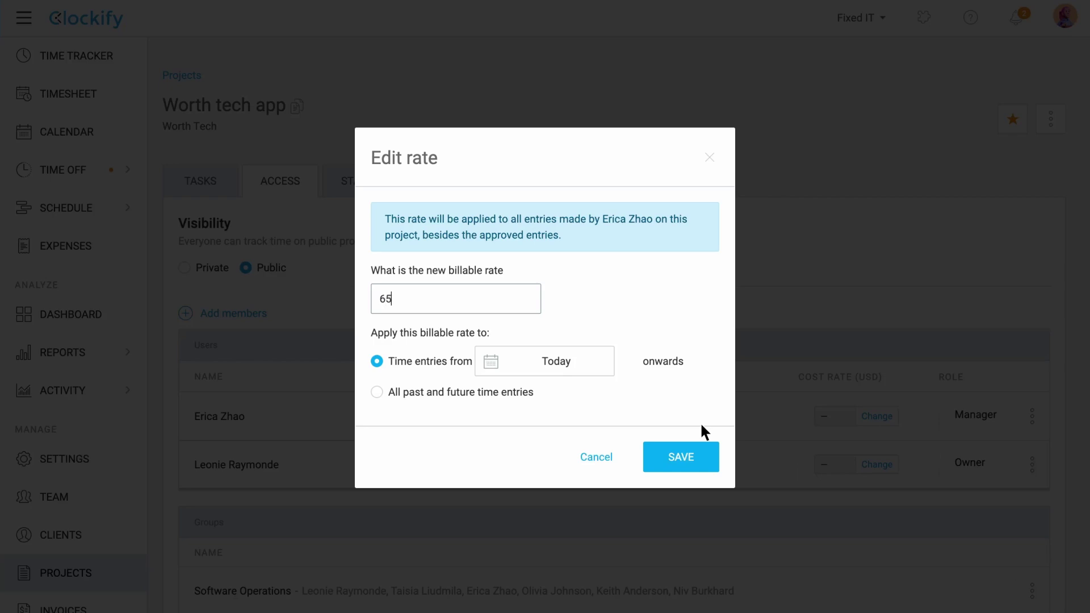
{"action": "left_click", "coordinate": [700, 464]}
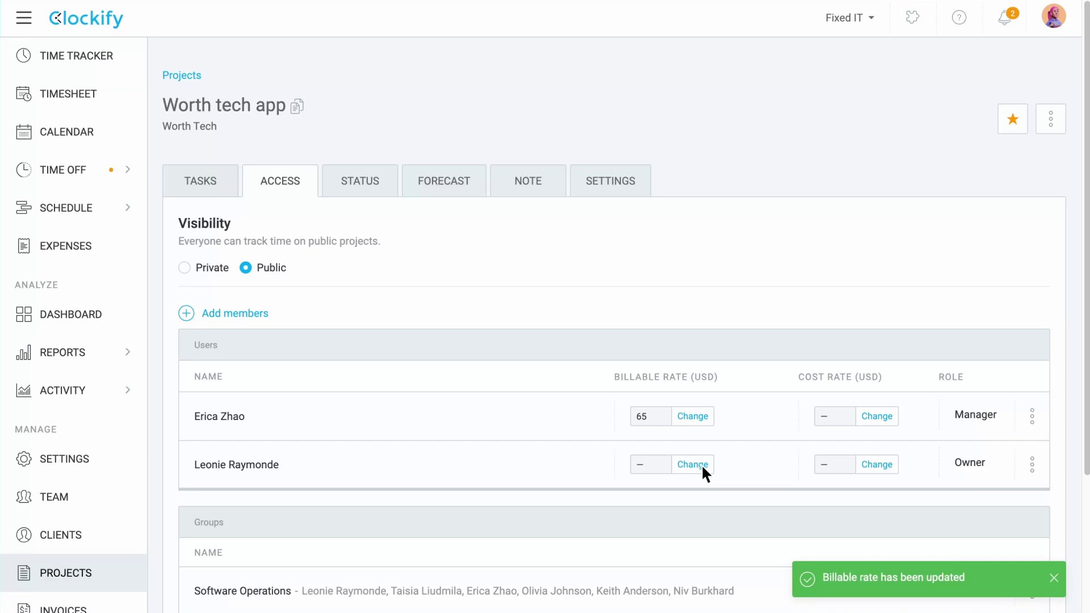
Open the dashboard and look over the week's totals and charts
{"action": "left_click", "coordinate": [111, 315]}
{"action": "scroll", "coordinate": [111, 315], "scroll_direction": "down", "scroll_amount": 2}
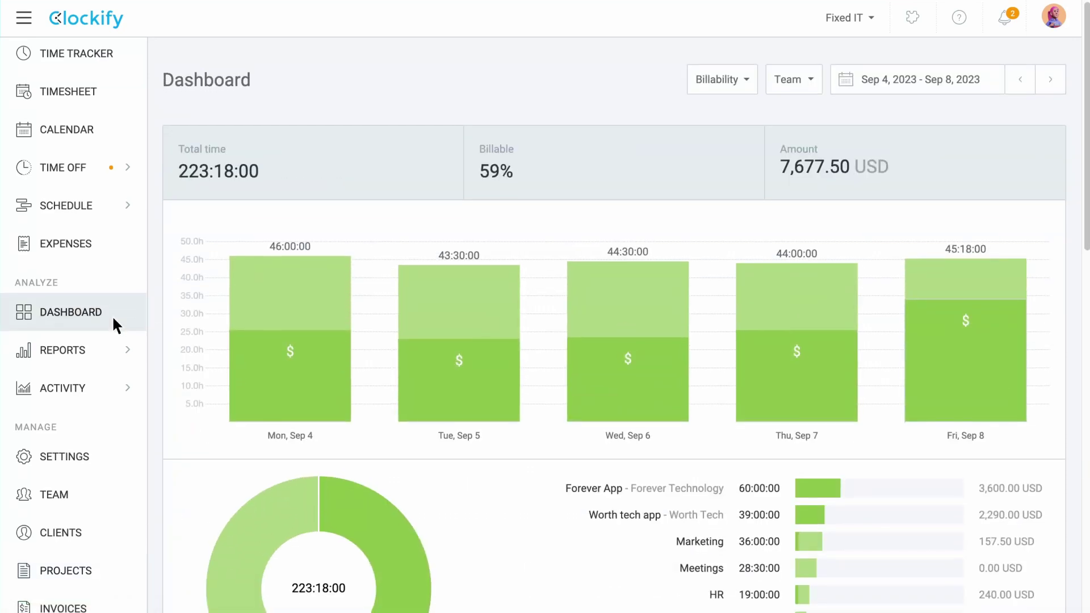
{"action": "mouse_move", "coordinate": [290, 299]}
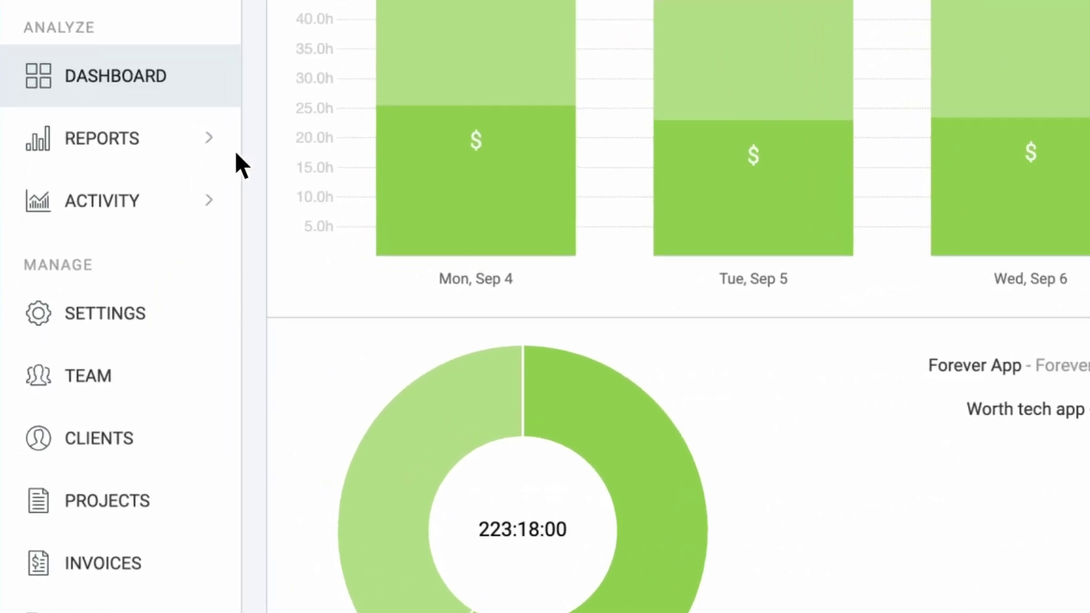
{"action": "mouse_move", "coordinate": [140, 265]}
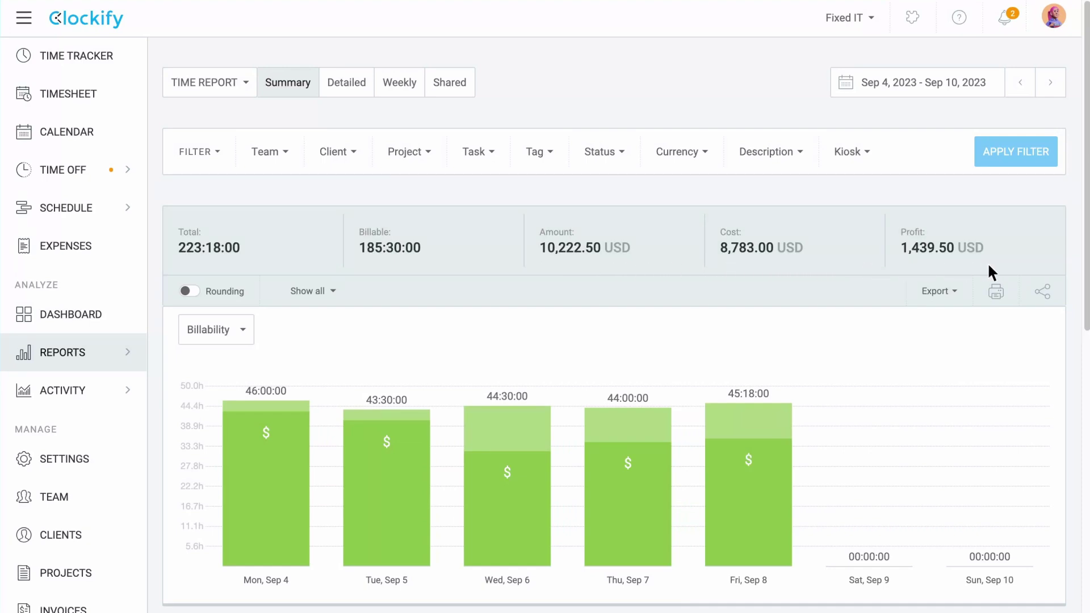
In the Detailed report, mark the Planning time entry as non-billable
{"action": "scroll", "coordinate": [987, 262], "scroll_direction": "down", "scroll_amount": 9}
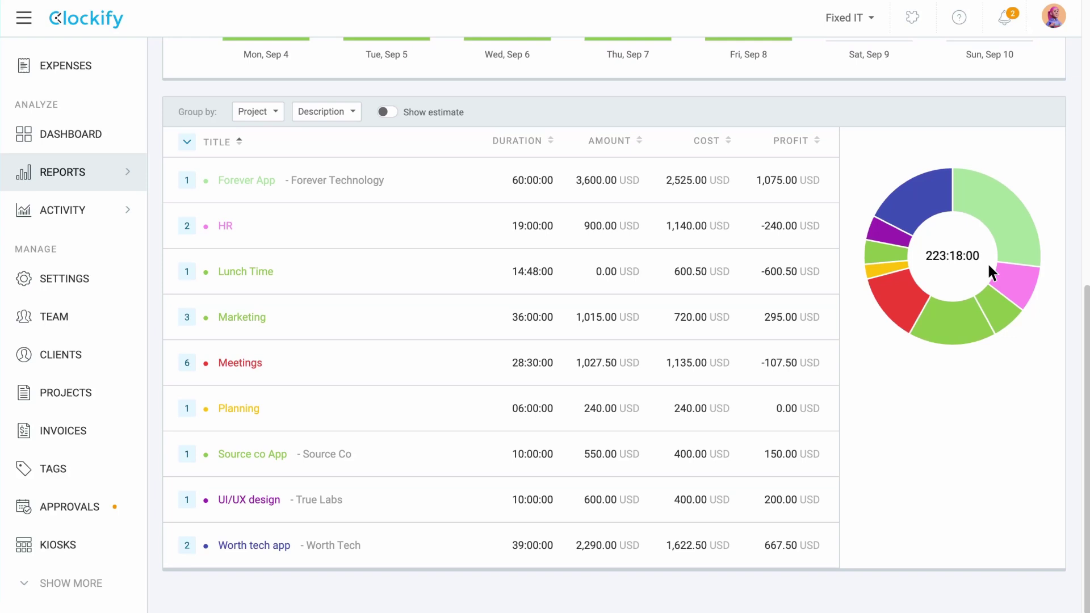
{"action": "scroll", "coordinate": [987, 262], "scroll_direction": "up", "scroll_amount": 10}
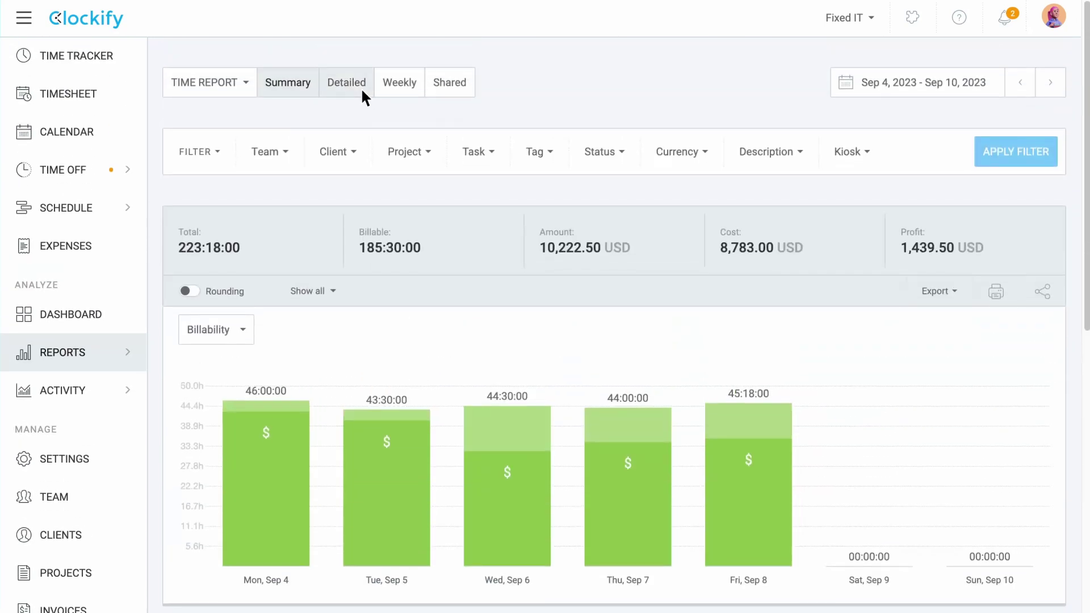
{"action": "left_click", "coordinate": [360, 87]}
{"action": "left_click", "coordinate": [337, 339]}
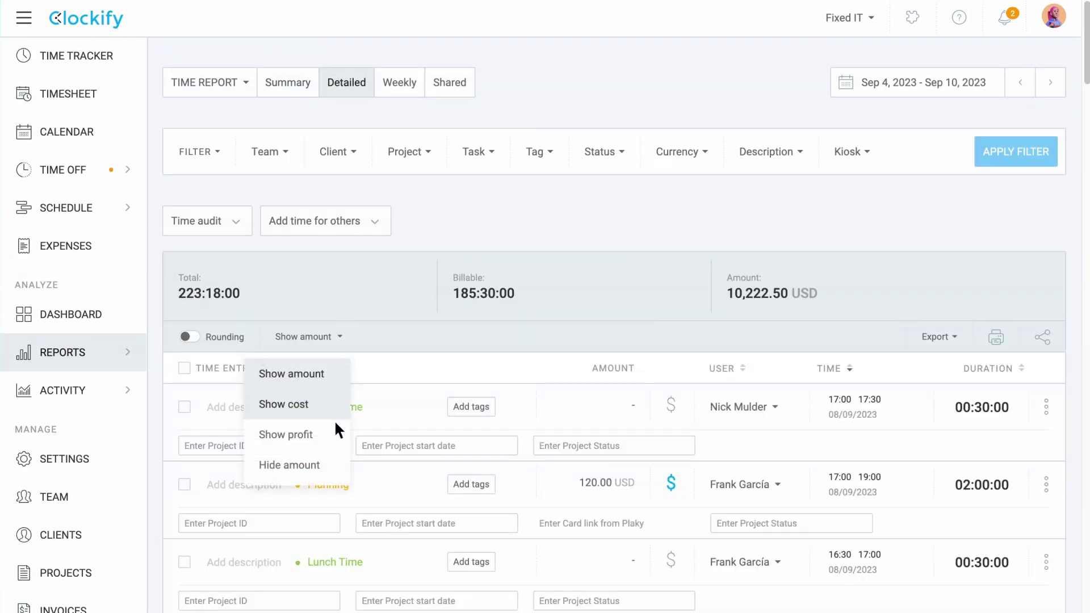
{"action": "left_click", "coordinate": [334, 436]}
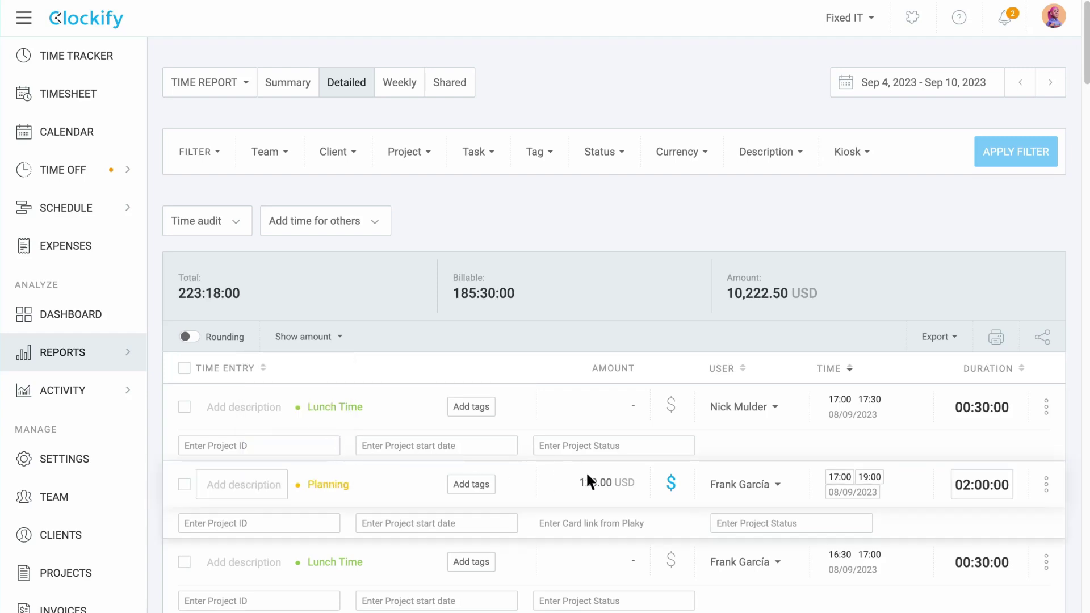
{"action": "left_click", "coordinate": [675, 484]}
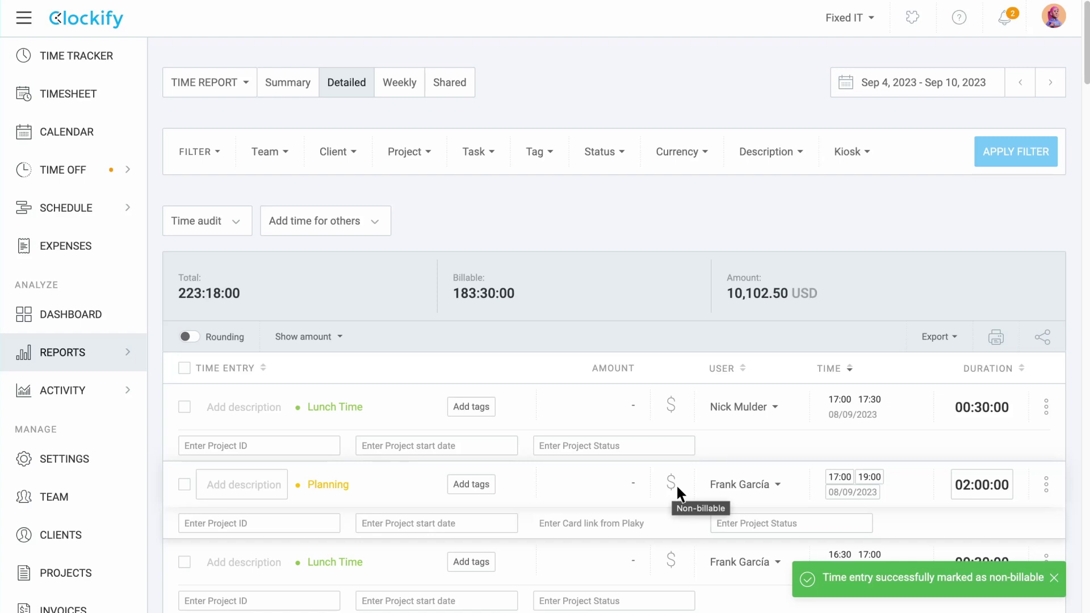
In the Weekly report, expand Forever App, filter to one searched team member, and check export formats
{"action": "left_click", "coordinate": [418, 92]}
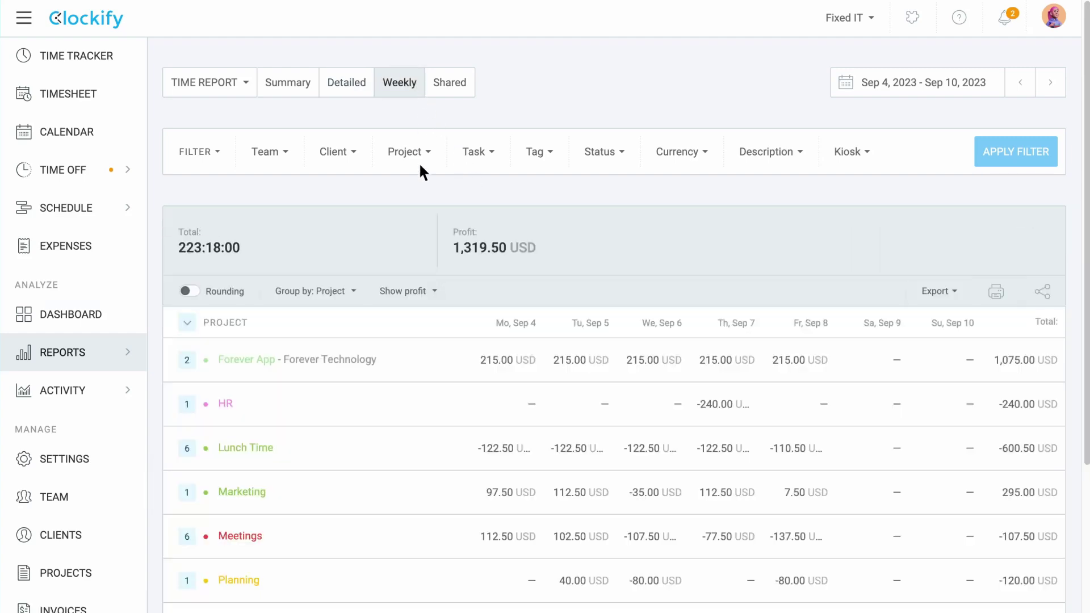
{"action": "left_click", "coordinate": [424, 363]}
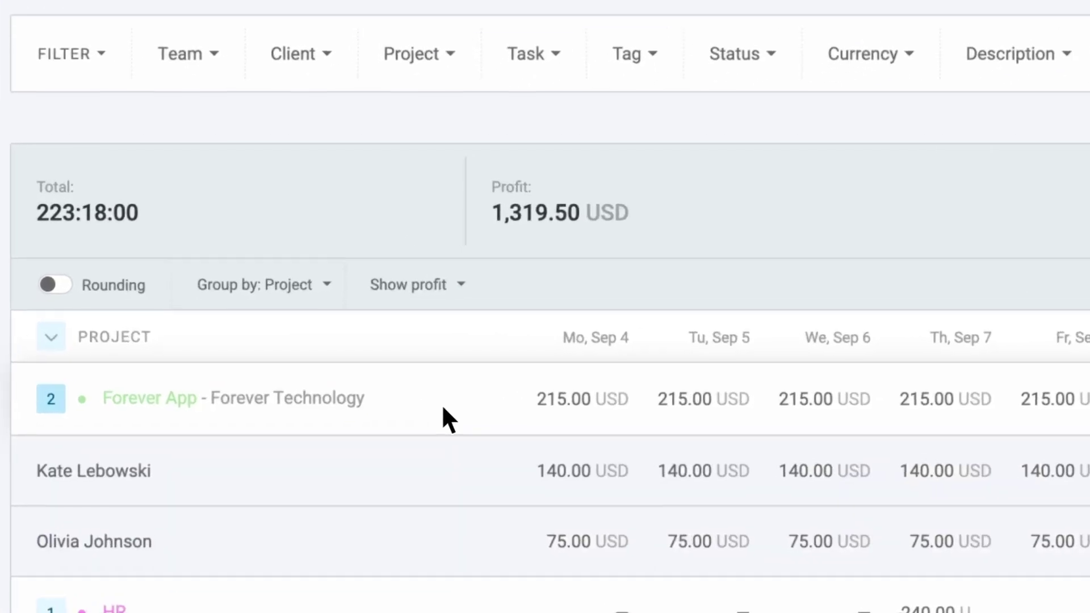
{"action": "left_click", "coordinate": [218, 67]}
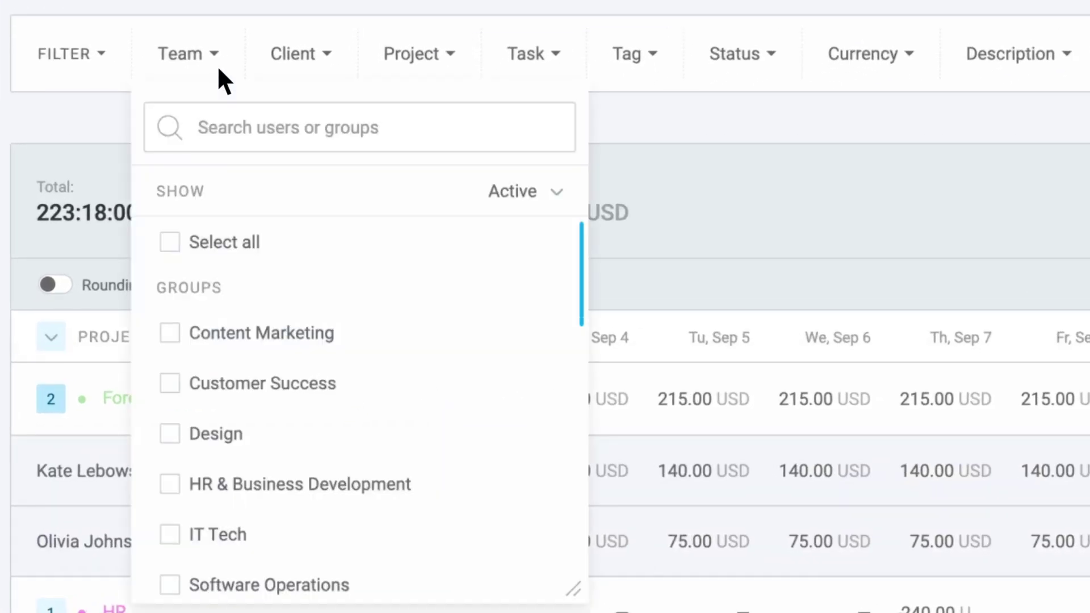
{"action": "type", "text": "leo"}
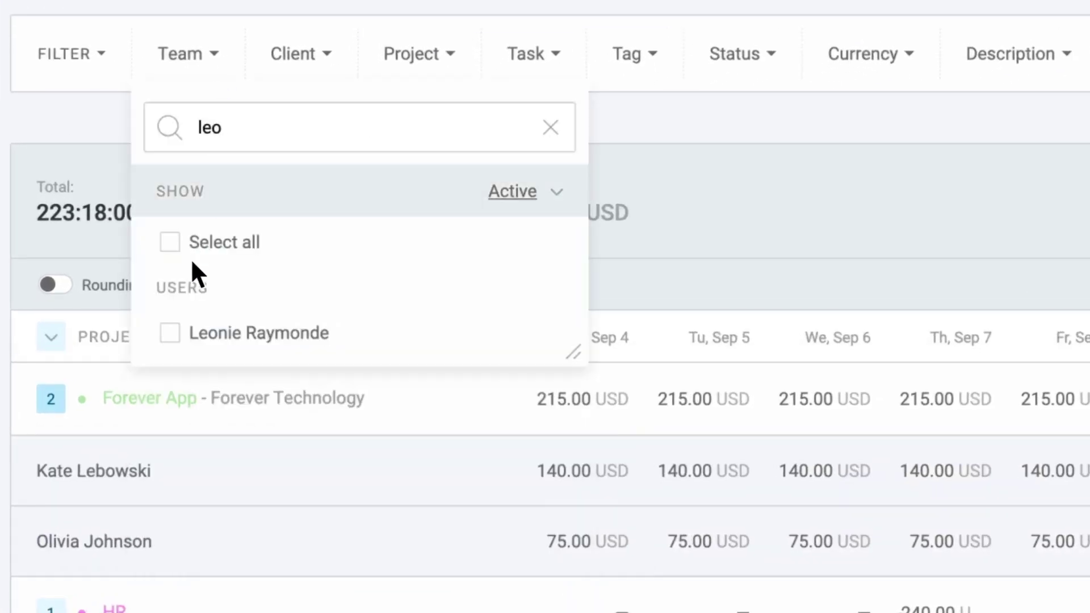
{"action": "left_click", "coordinate": [180, 332]}
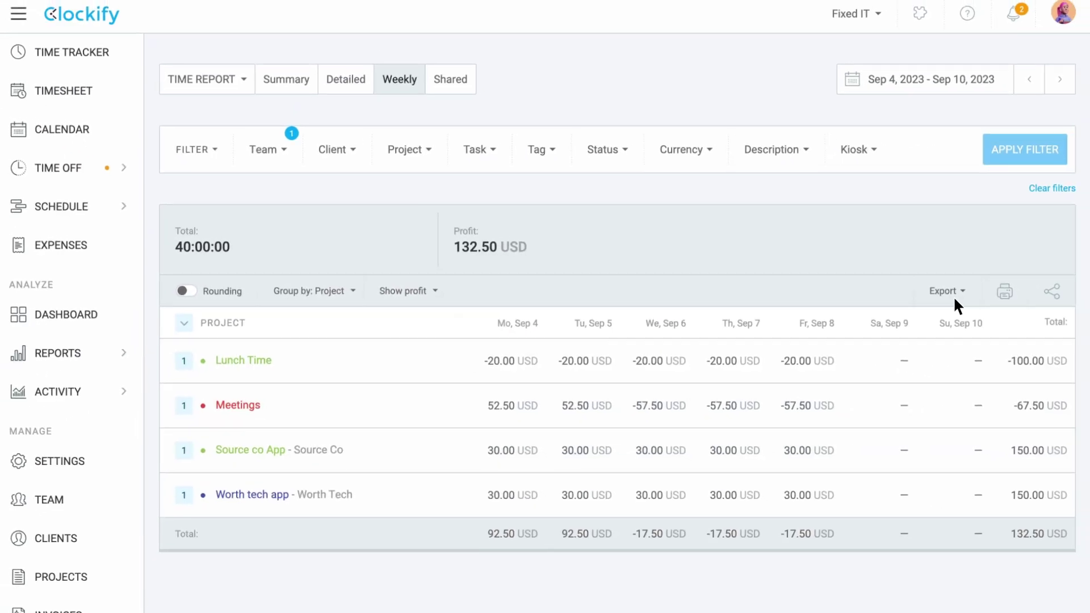
{"action": "left_click", "coordinate": [954, 300]}
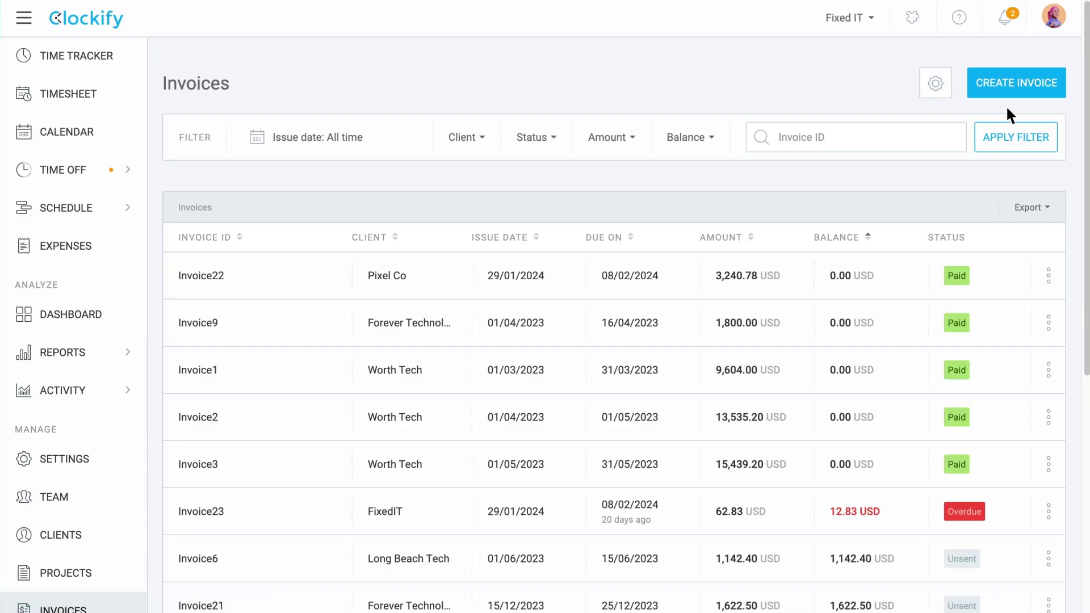
Create a new invoice, Invoice25, for the client Compuy Tech
{"action": "left_click", "coordinate": [1016, 91]}
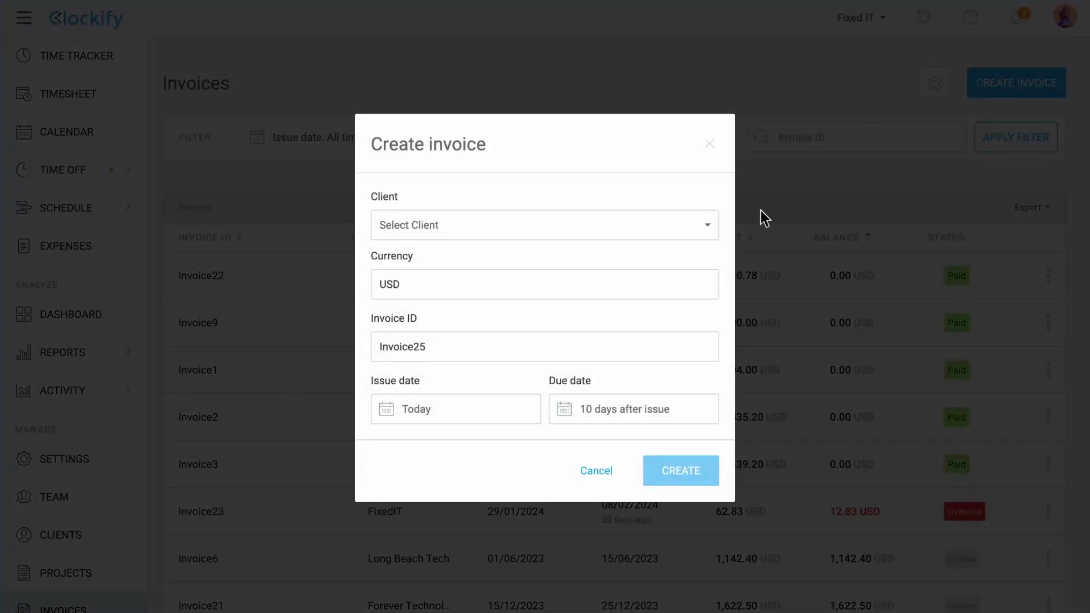
{"action": "left_click", "coordinate": [711, 230]}
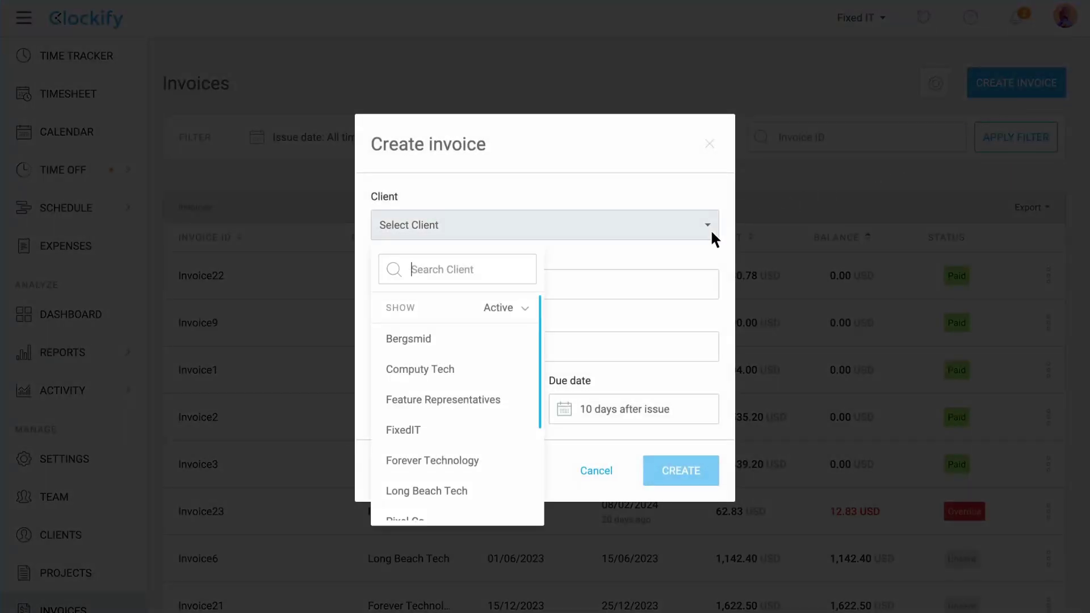
{"action": "left_click", "coordinate": [514, 369]}
{"action": "left_click", "coordinate": [706, 478]}
Import billable hours from all of the client's projects, totalling 1,809.10 USD
{"action": "scroll", "coordinate": [707, 482], "scroll_direction": "down", "scroll_amount": 3}
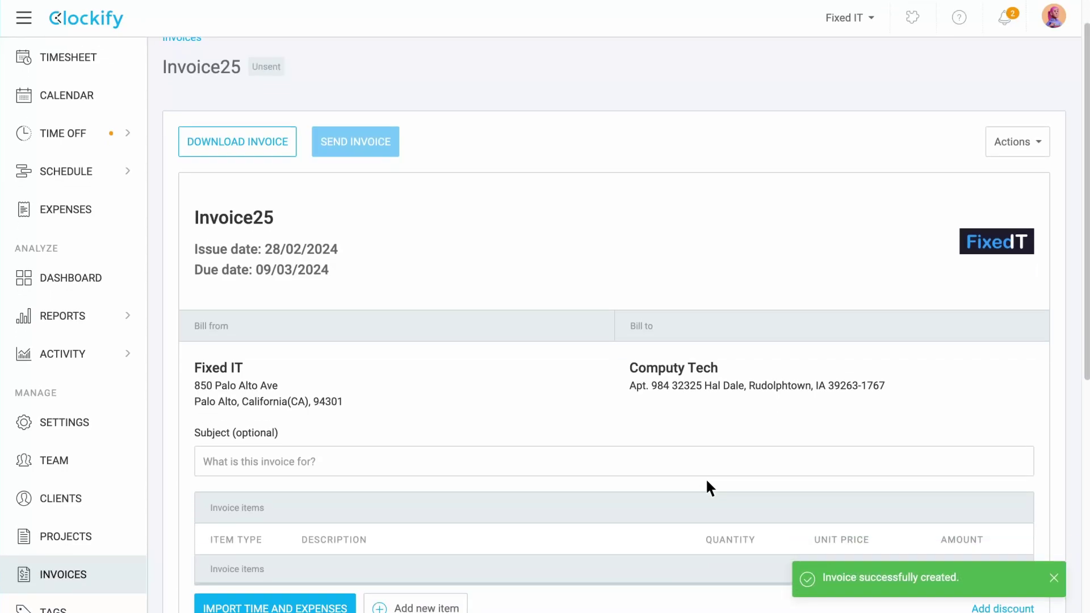
{"action": "left_click", "coordinate": [331, 479]}
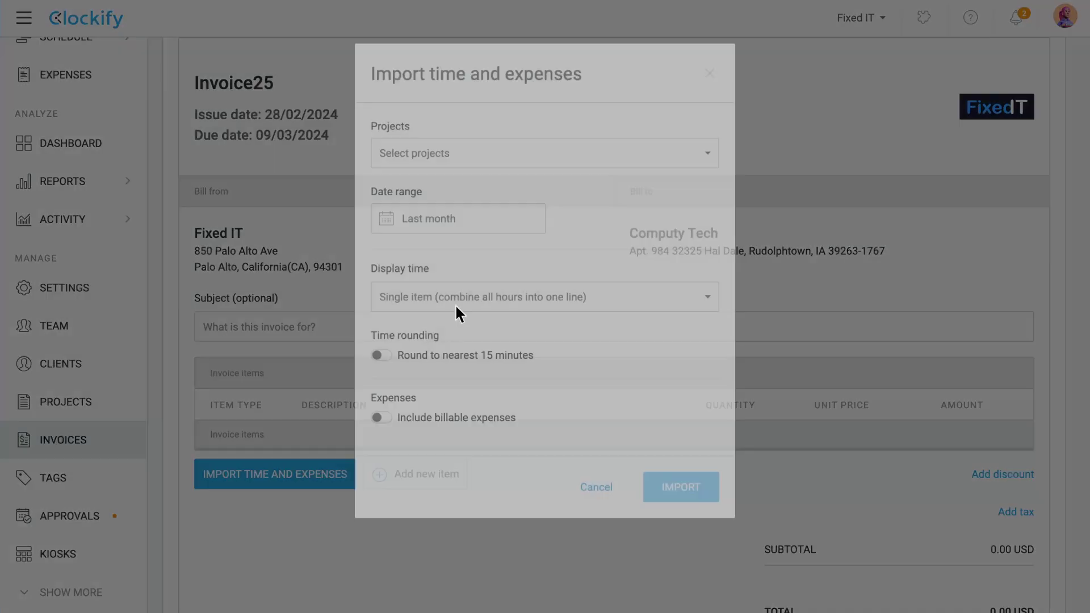
{"action": "left_click", "coordinate": [522, 187]}
{"action": "left_click", "coordinate": [394, 294]}
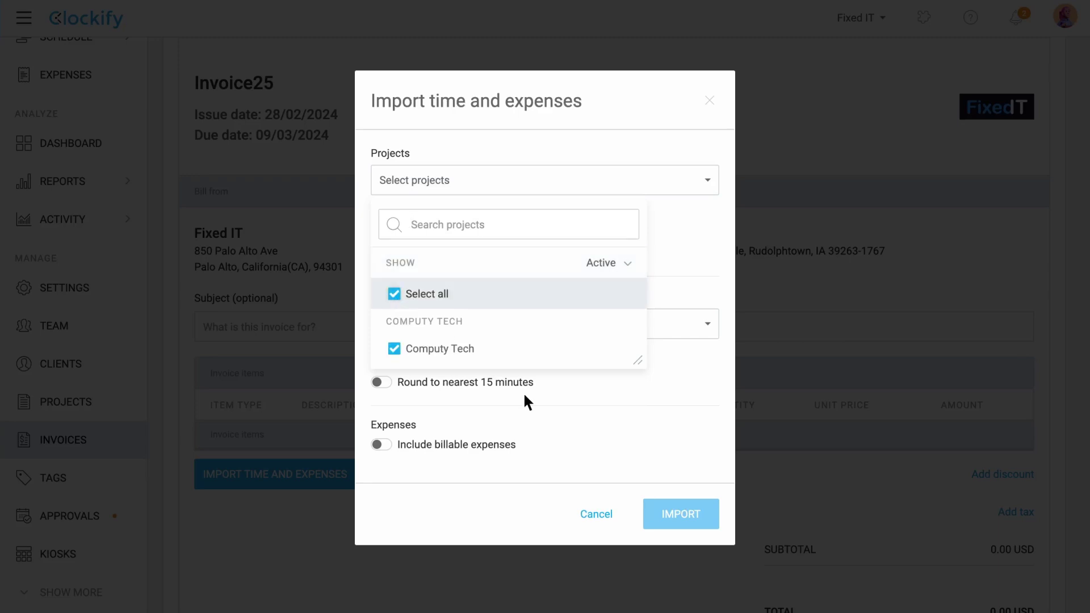
{"action": "left_click", "coordinate": [522, 392]}
{"action": "left_click", "coordinate": [697, 523]}
Download Invoice25 as the PDF Computy Tech_Invoice_Invoice25.pdf
{"action": "scroll", "coordinate": [698, 529], "scroll_direction": "up", "scroll_amount": 3}
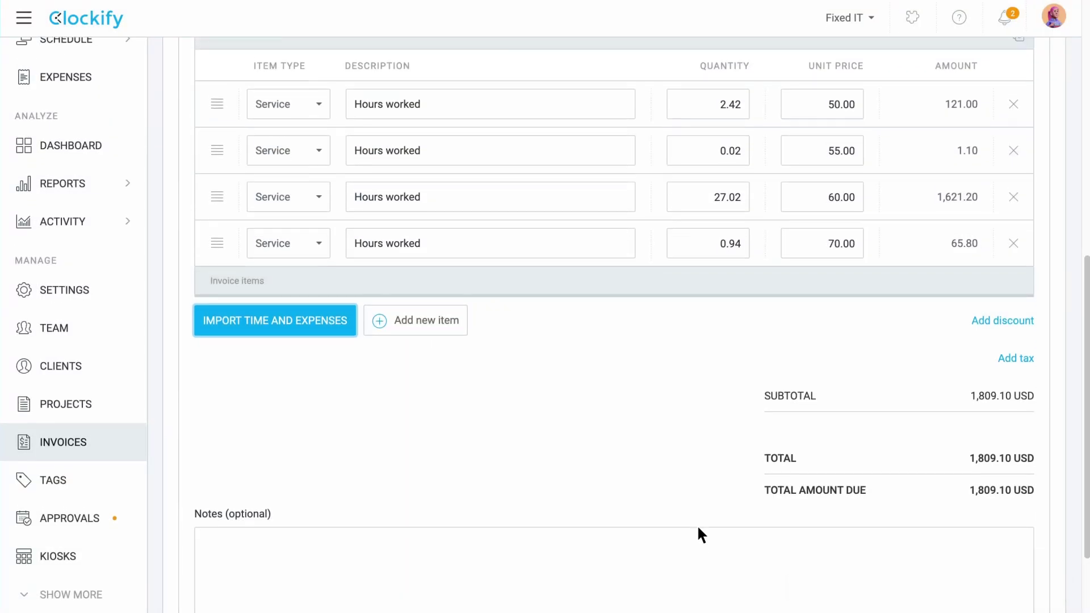
{"action": "scroll", "coordinate": [698, 528], "scroll_direction": "up", "scroll_amount": 1}
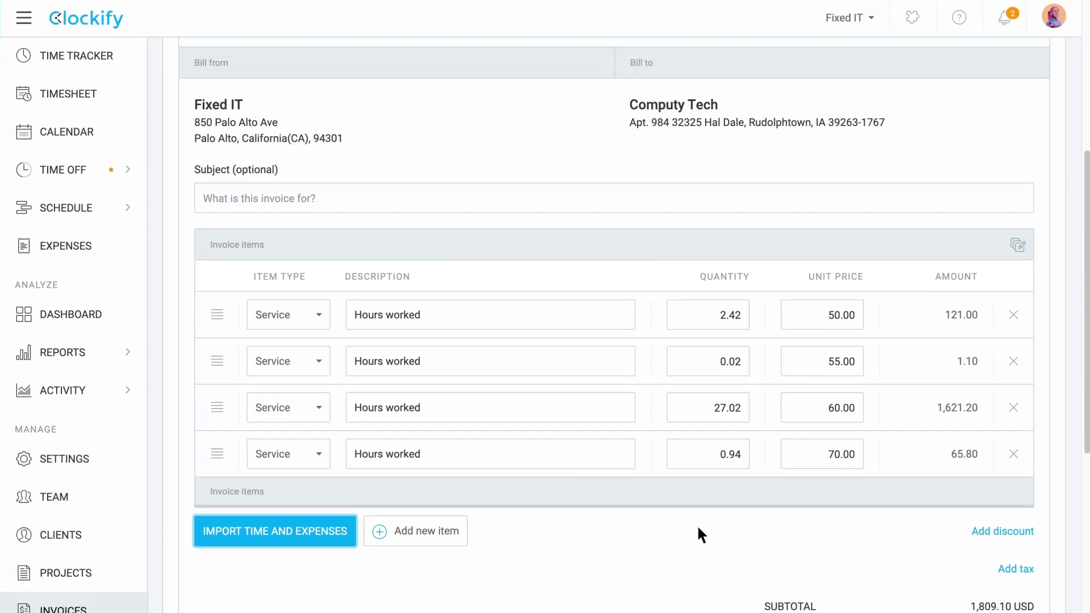
{"action": "scroll", "coordinate": [700, 529], "scroll_direction": "up", "scroll_amount": 4}
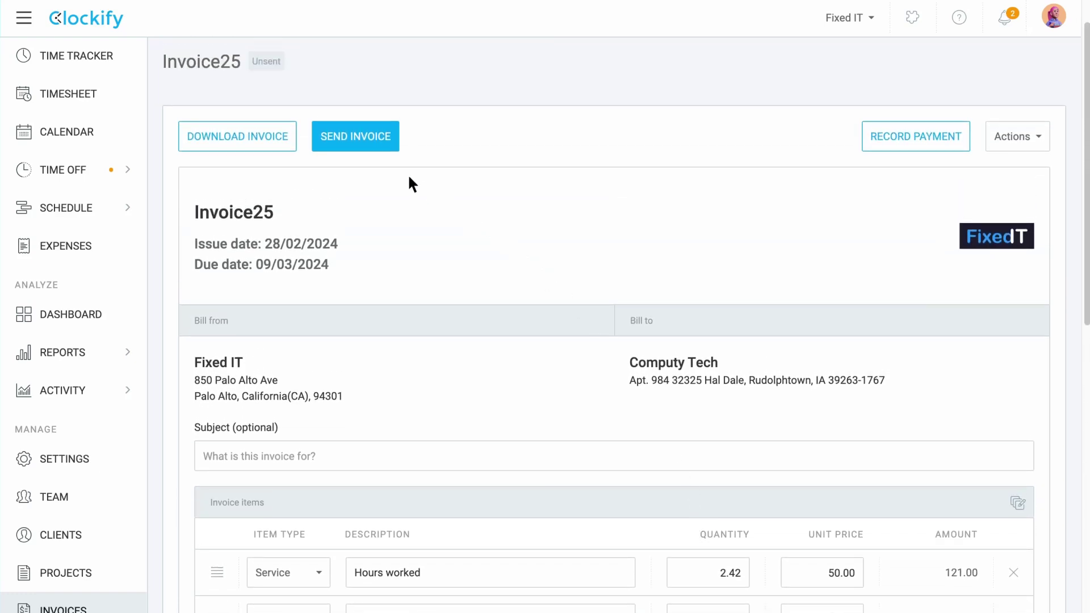
{"action": "left_click", "coordinate": [287, 146]}
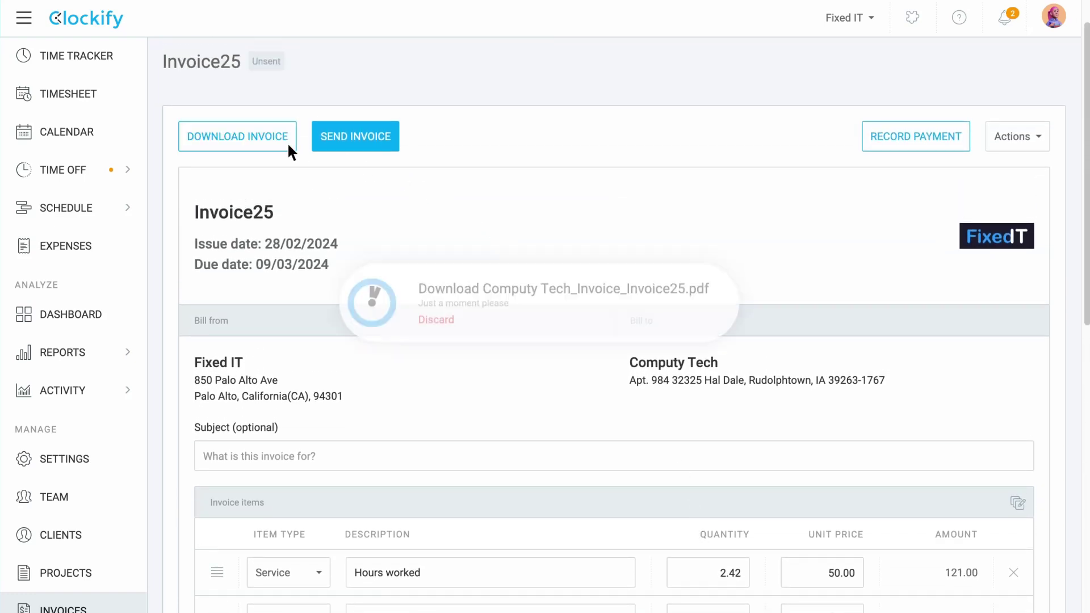